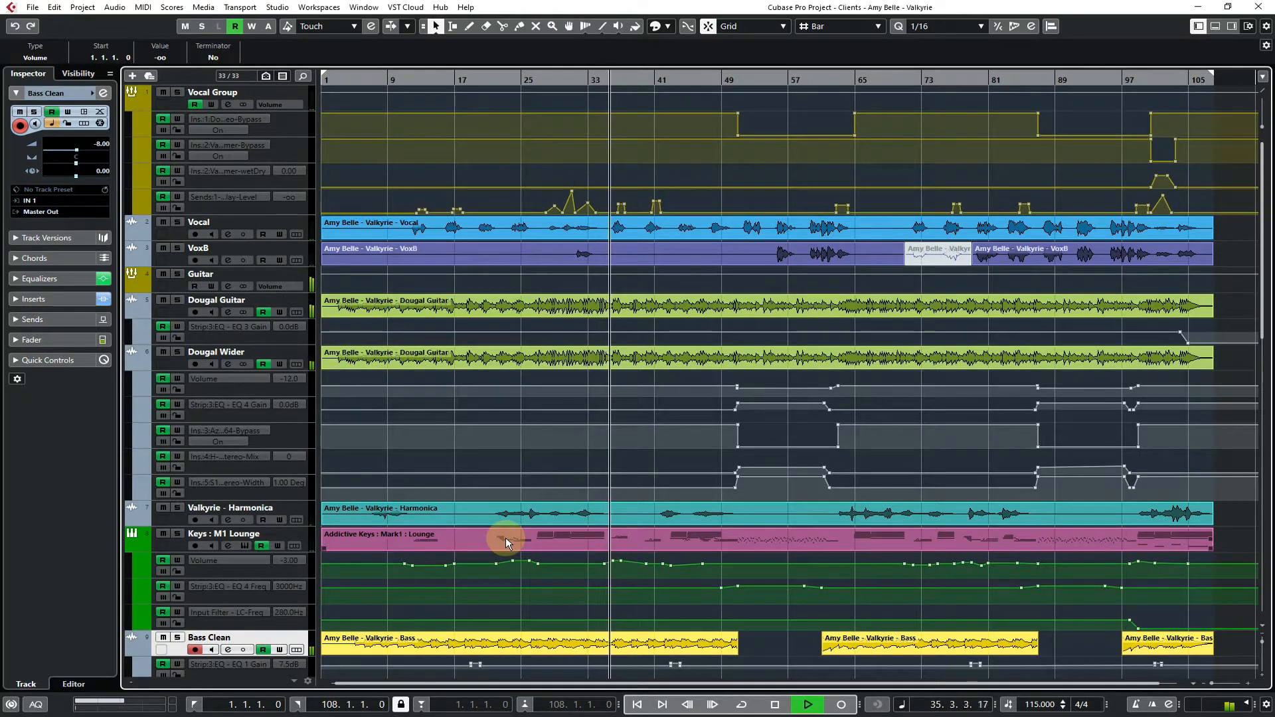
- Stop playback, then solo the Bass Clean track and enlarge the track heights so its waveform is readable
key(space)
scroll(528, 494, down, 3)
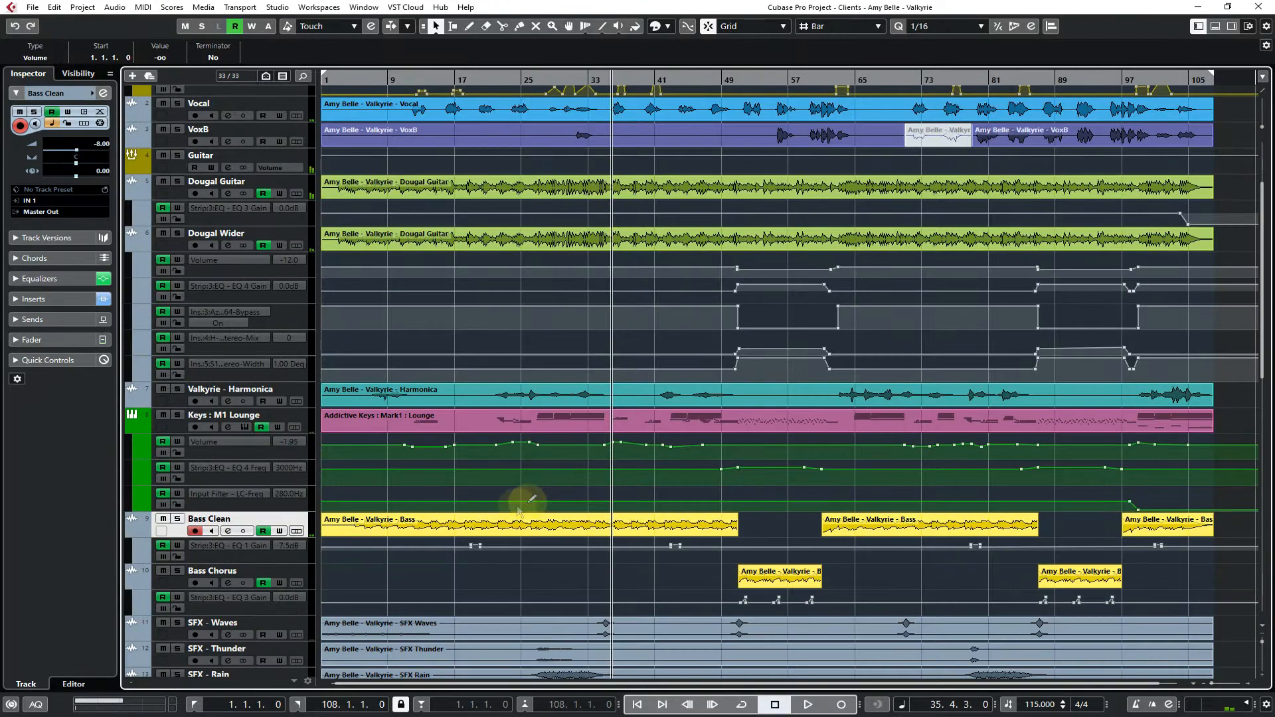
click(178, 518)
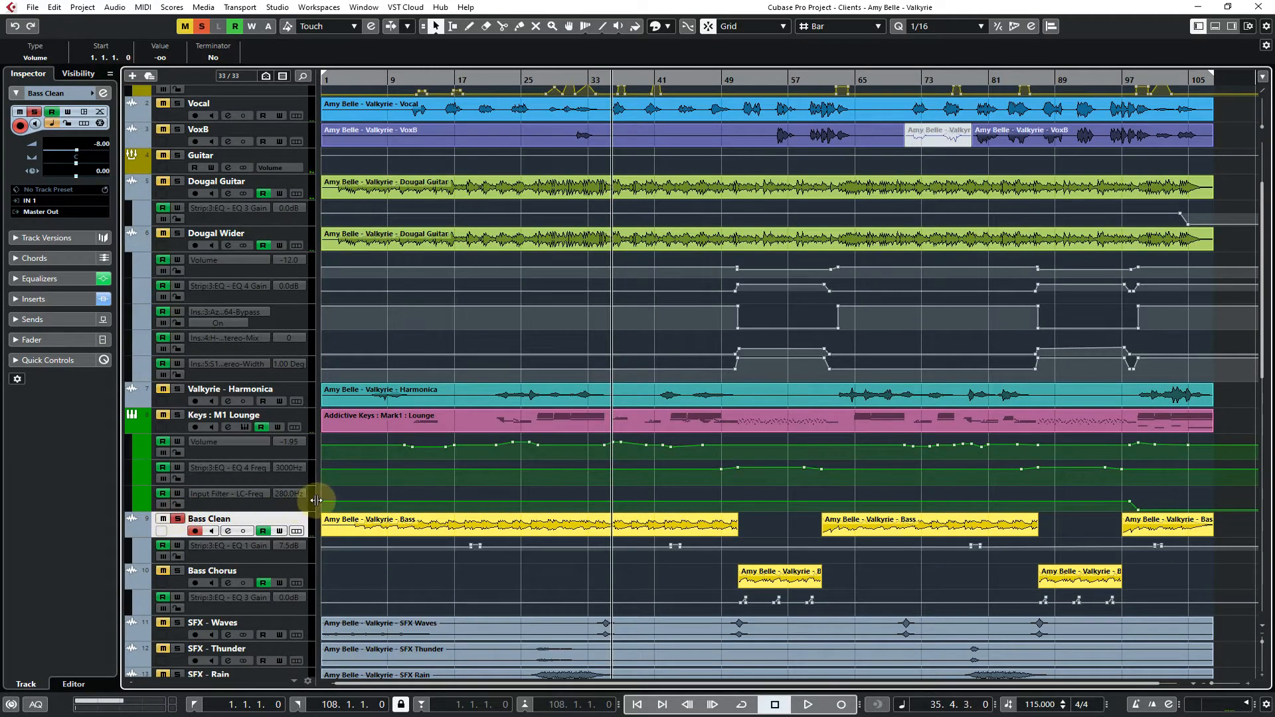
key(shift+h)
key(shift+h)
key(shift+h)
key(shift+h)
key(shift+h)
key(shift+h)
key(shift+h)
key(shift+h)
key(shift+h)
key(shift+h)
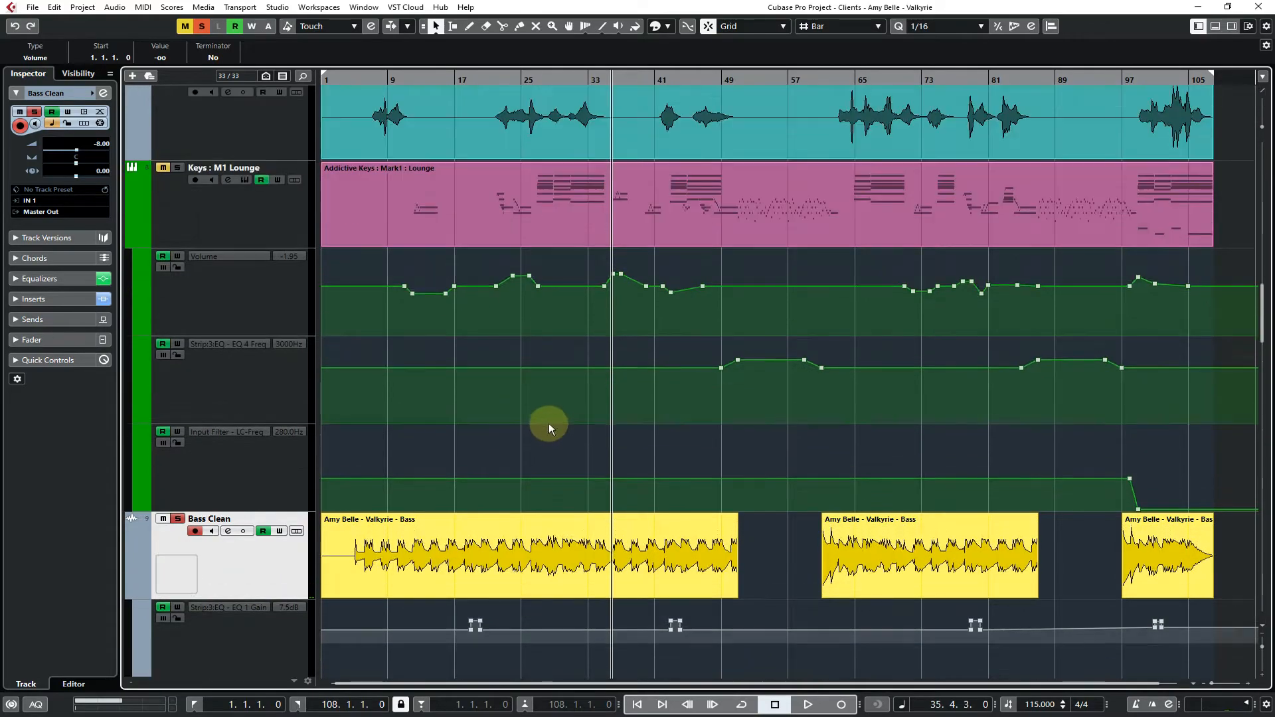
scroll(547, 426, down, 3)
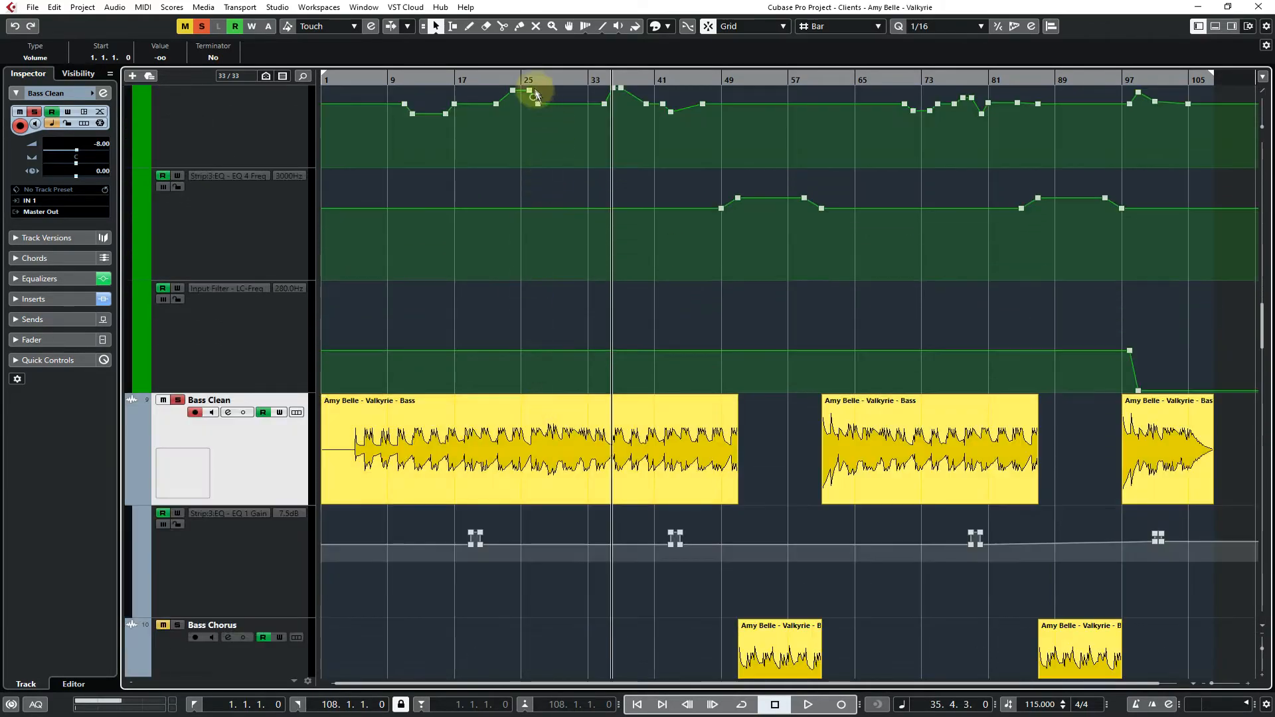
- Audition the soloed bass part around bars 24 to 29 at a closer zoom
drag(525, 82, 448, 110)
key(space)
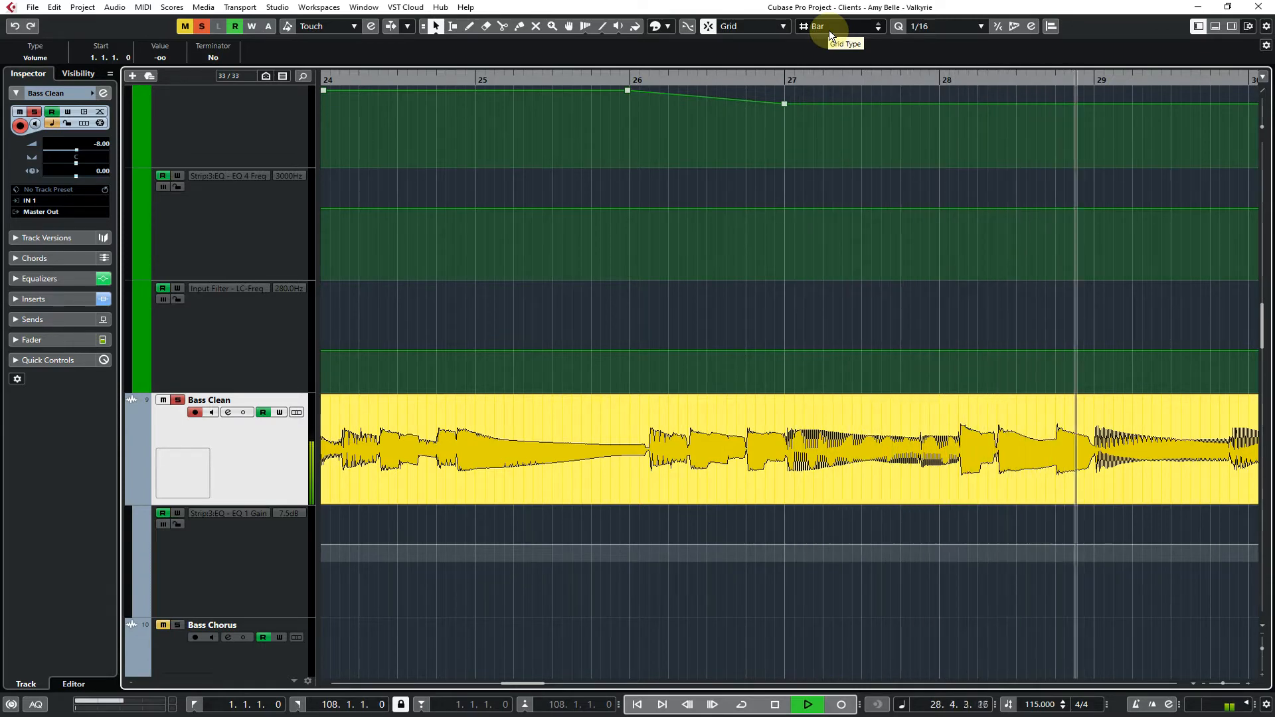
key(space)
- Set the grid type to Use Quantize and select the first bass event on the Bass Clean track
click(829, 30)
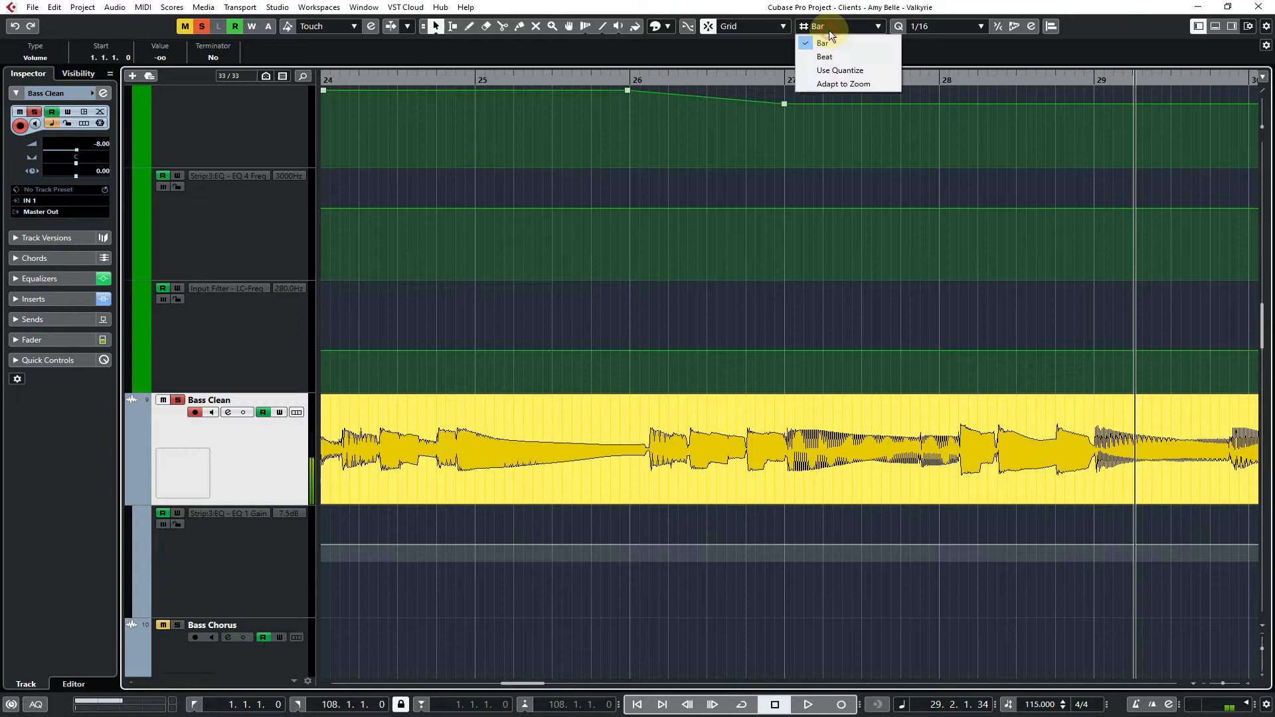
click(832, 70)
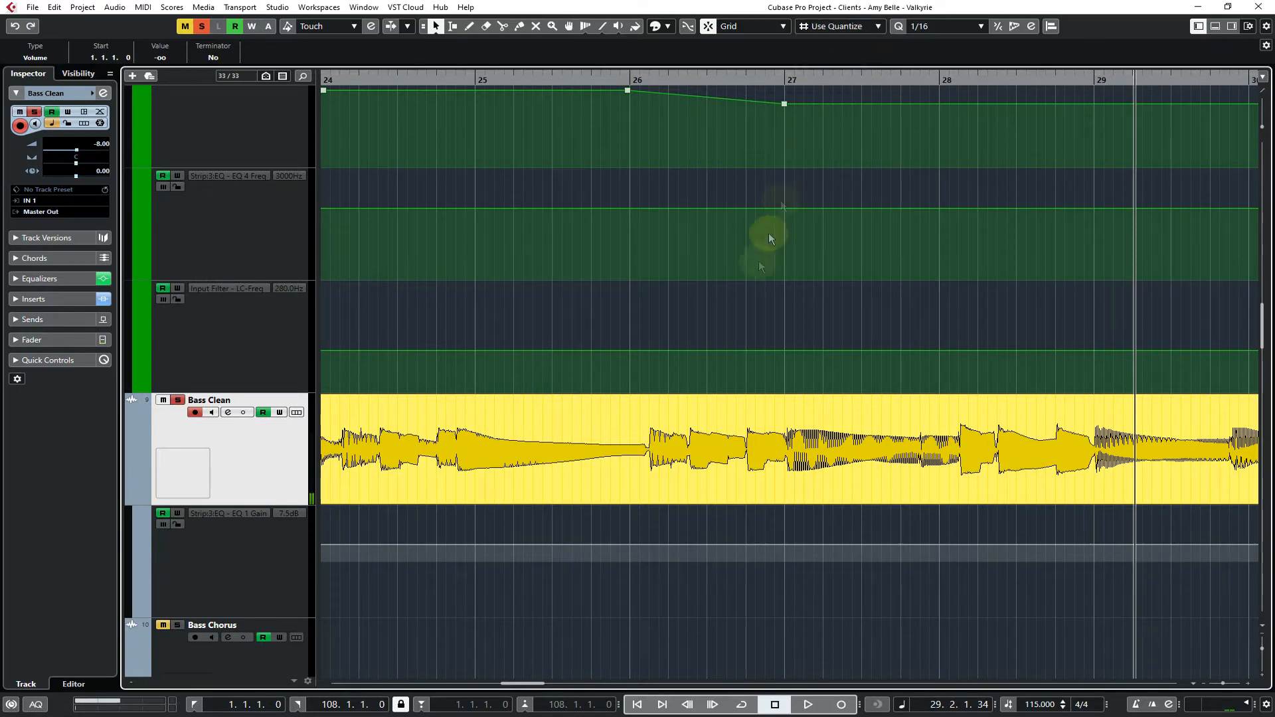
click(794, 435)
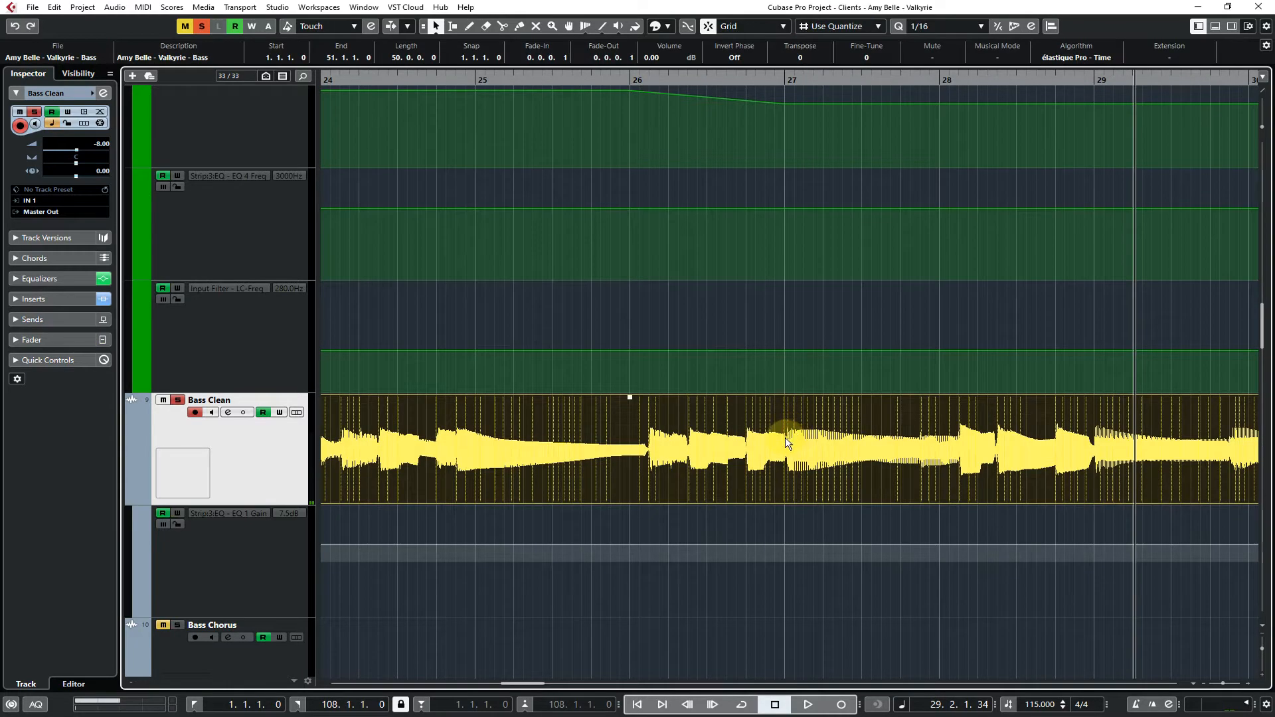
click(805, 154)
- Play the bass part from bar 27 and stop after bar 28 to hear the held note
click(786, 80)
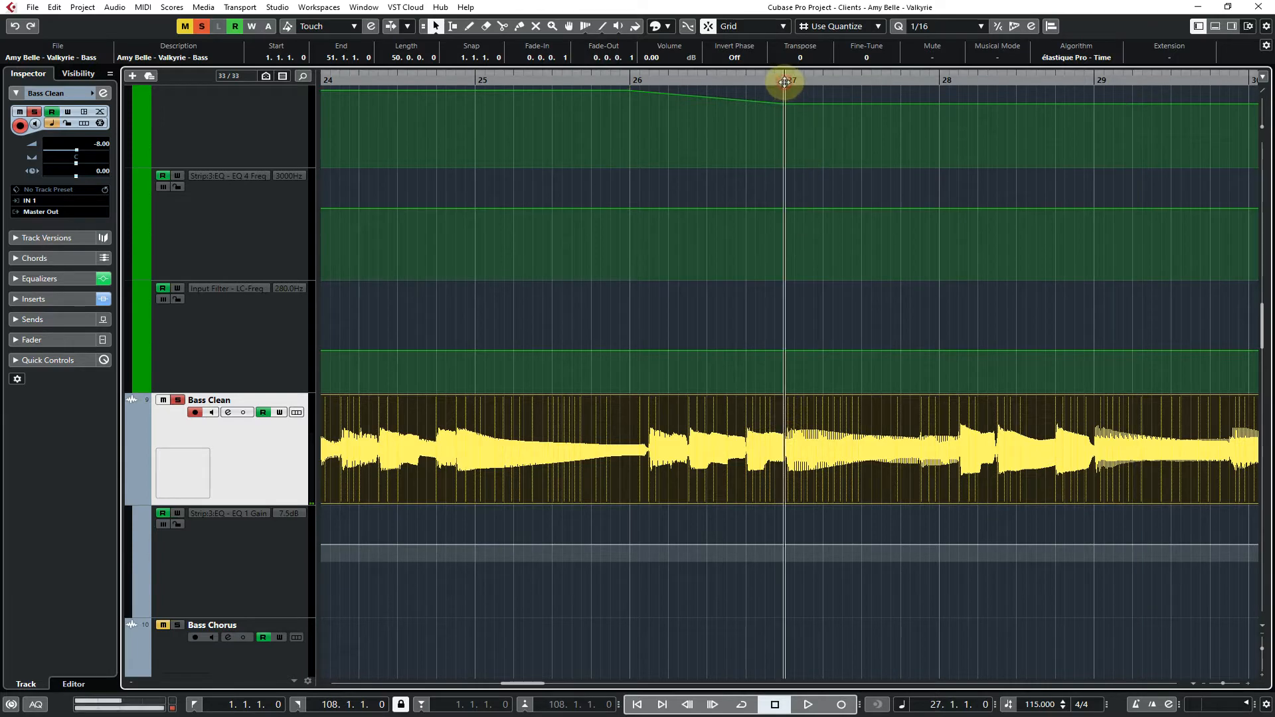
key(space)
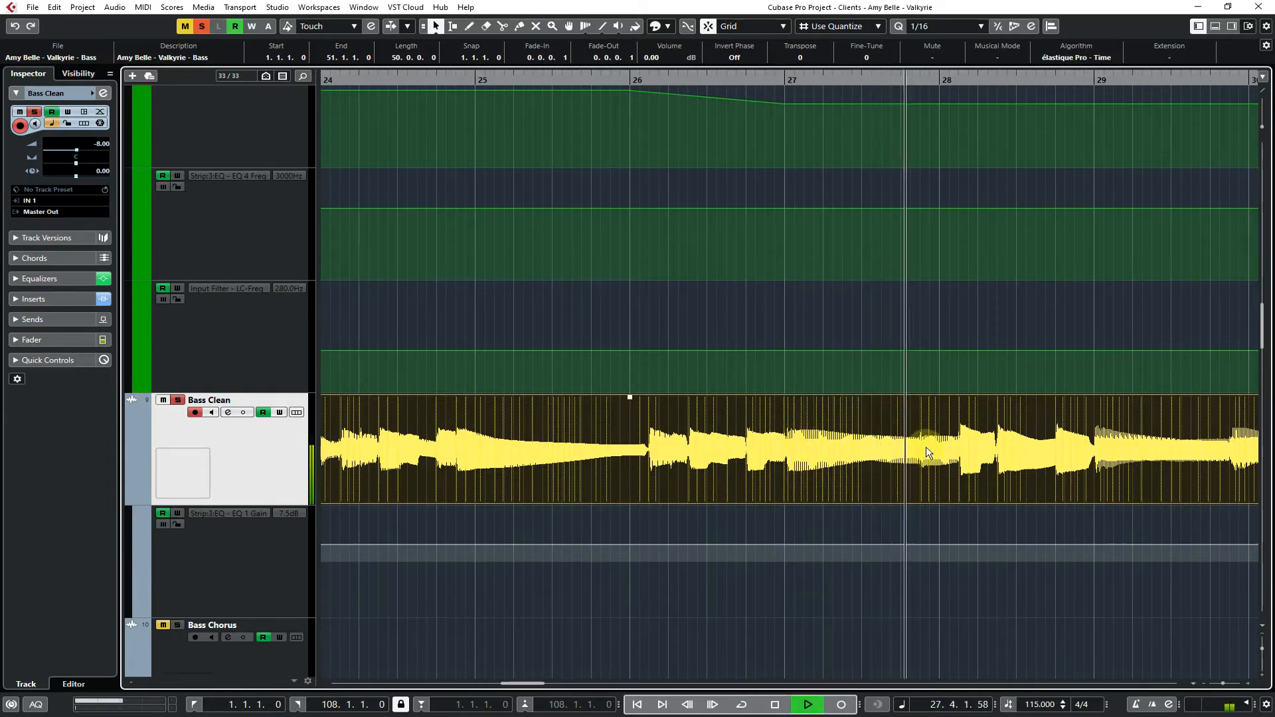
key(space)
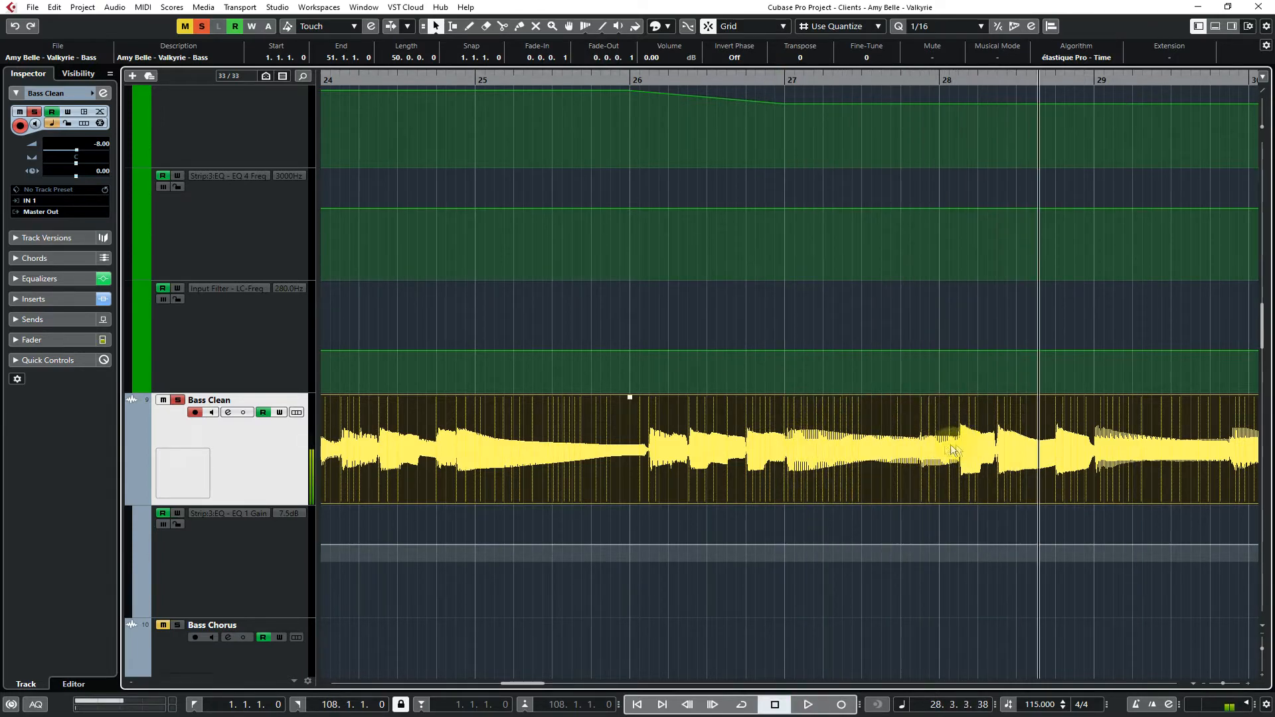
- Split the bass event at 27.1.1.0, 27.4.3.0 and 28.1.3.0 with the Split tool
right_click(823, 452)
click(895, 455)
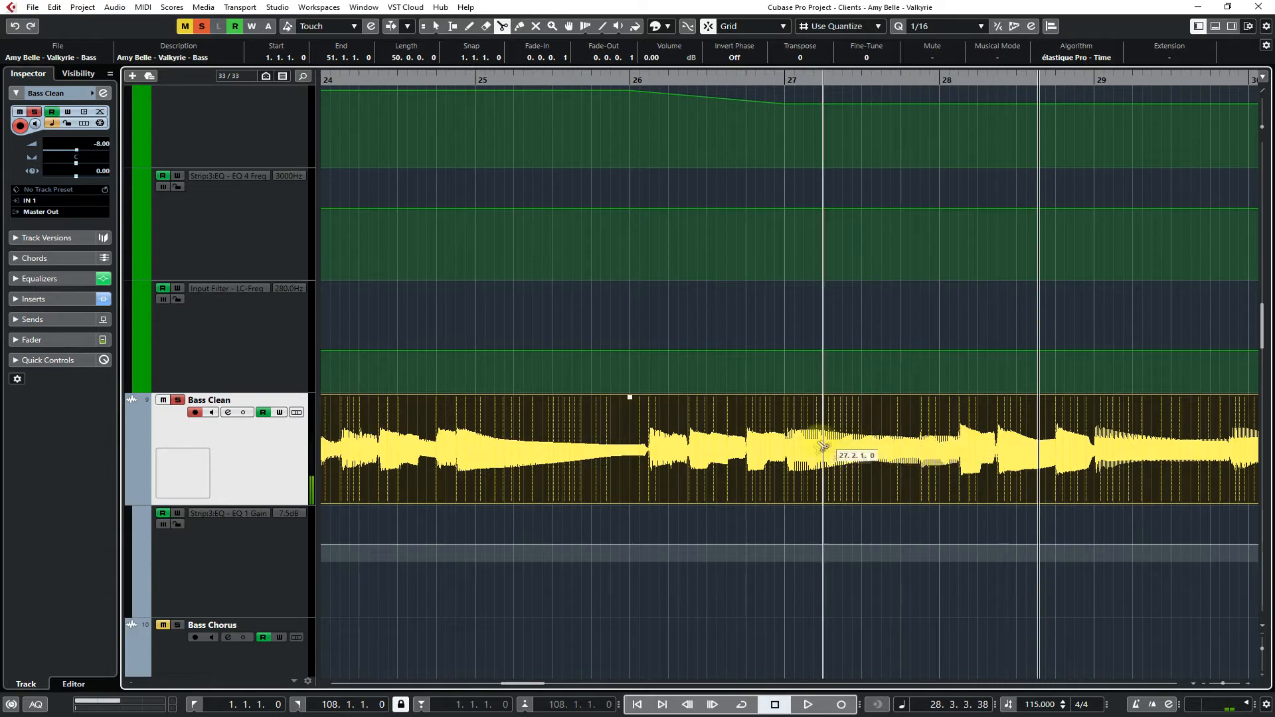
click(786, 465)
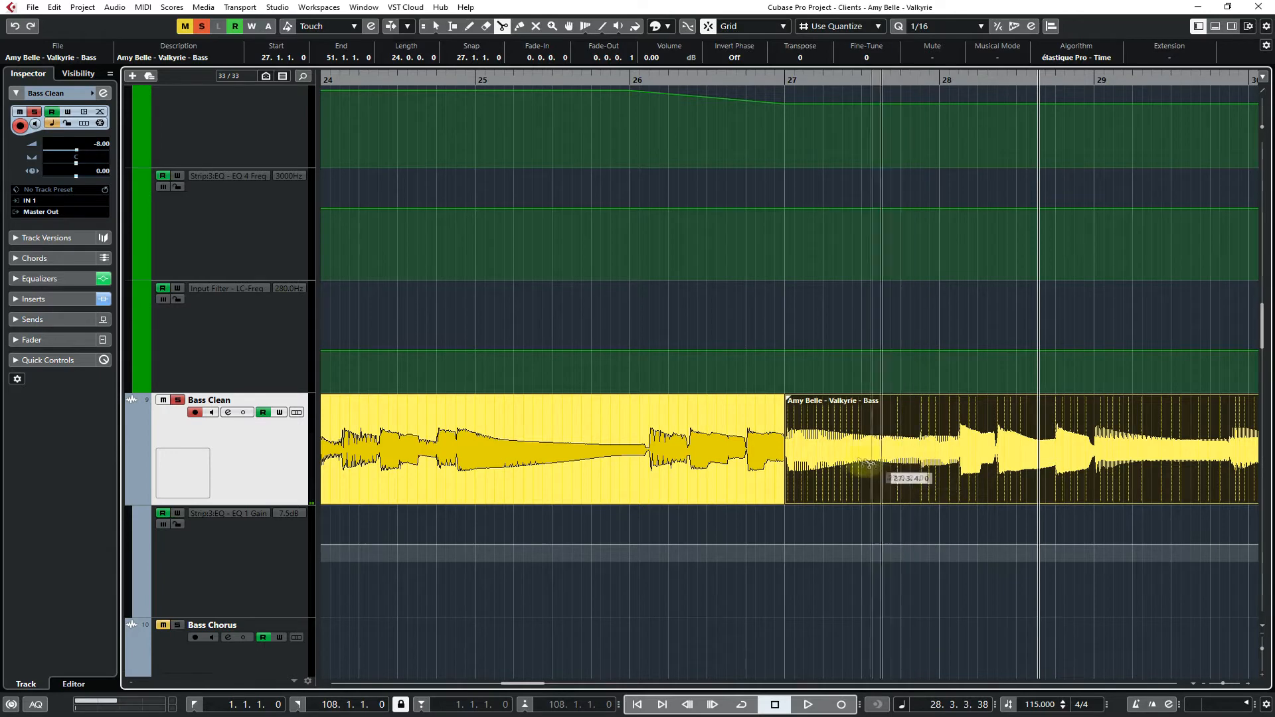
click(921, 468)
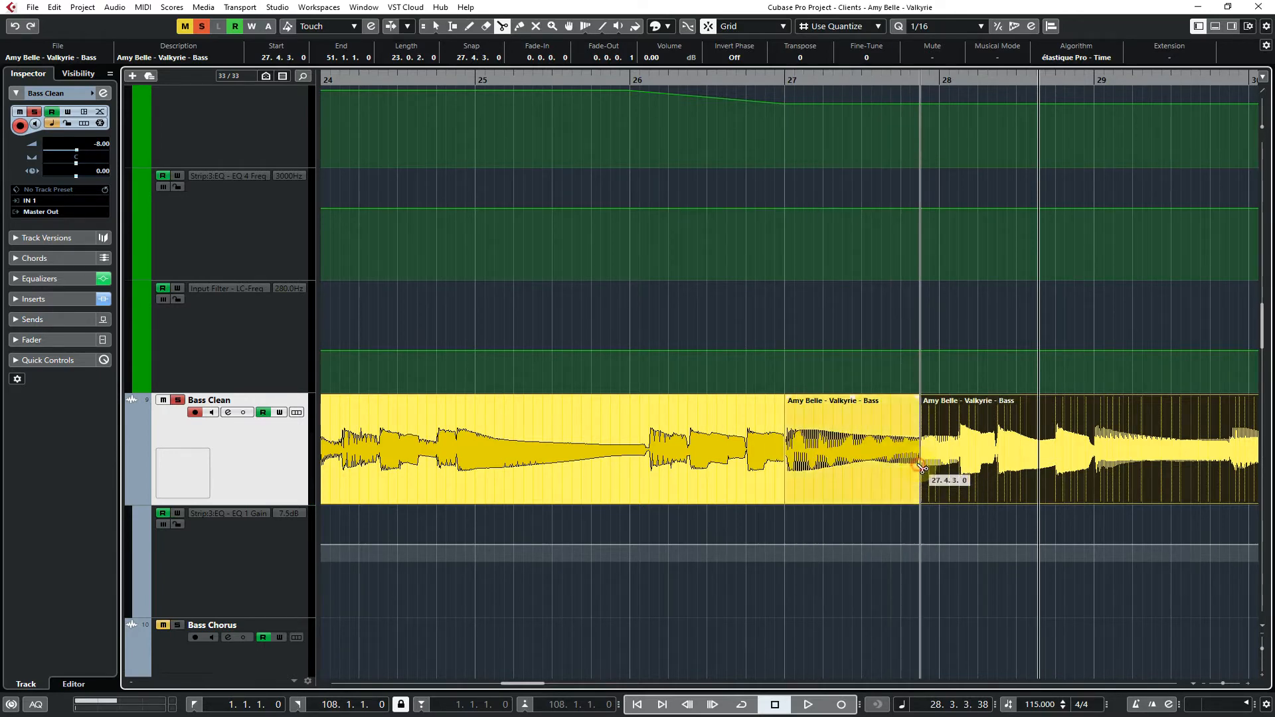
click(958, 474)
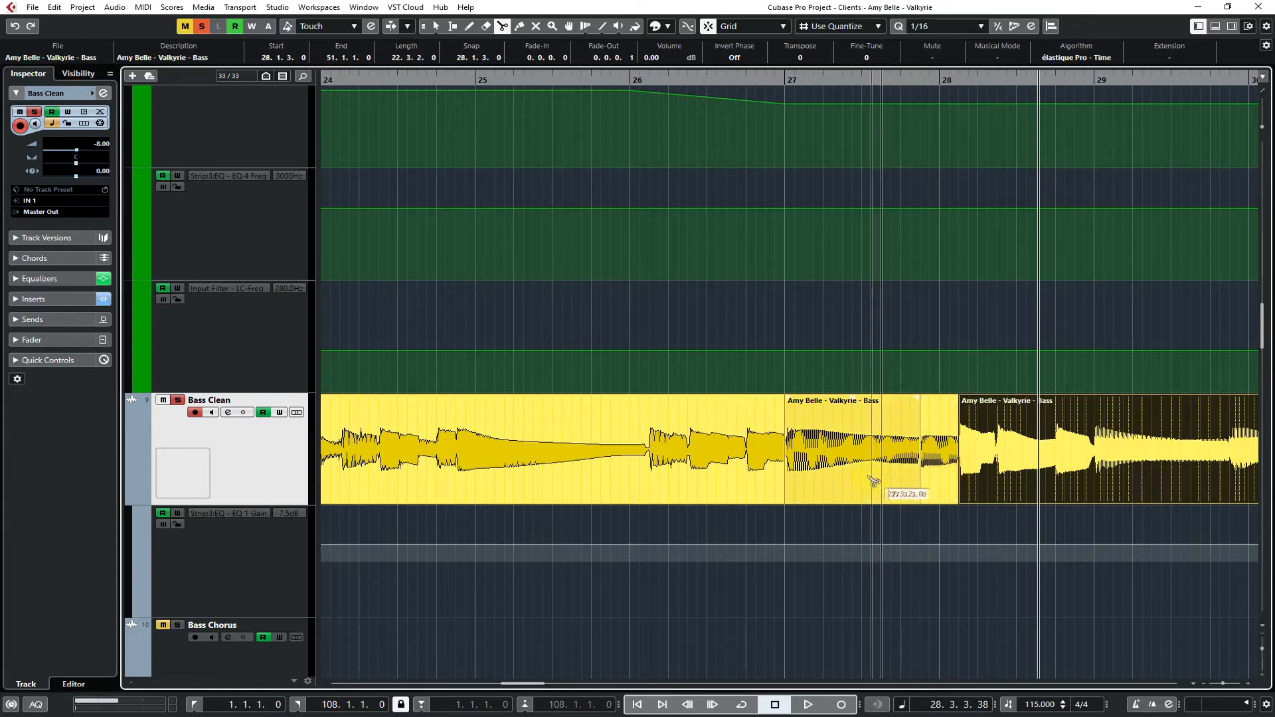
- Delete the short bass segment between 27.4.3.0 and 28.1.3.0 using the Object Selection tool
key(1)
click(931, 467)
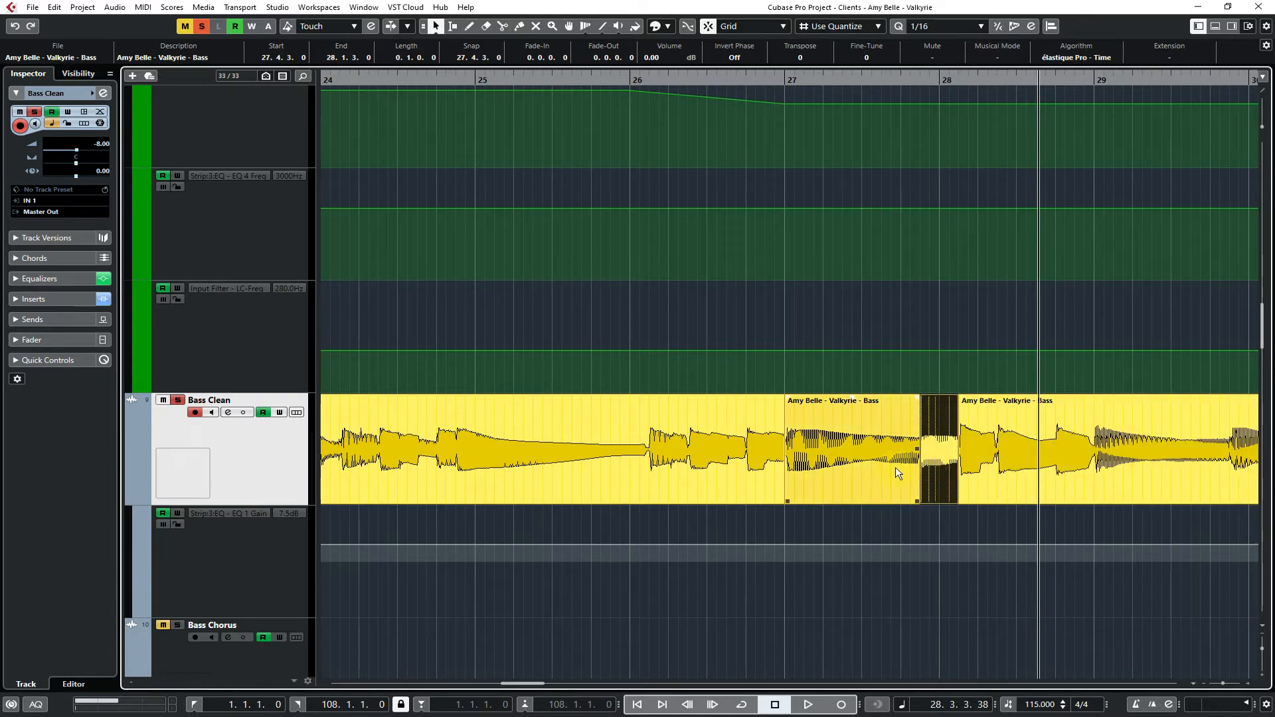
key(Delete)
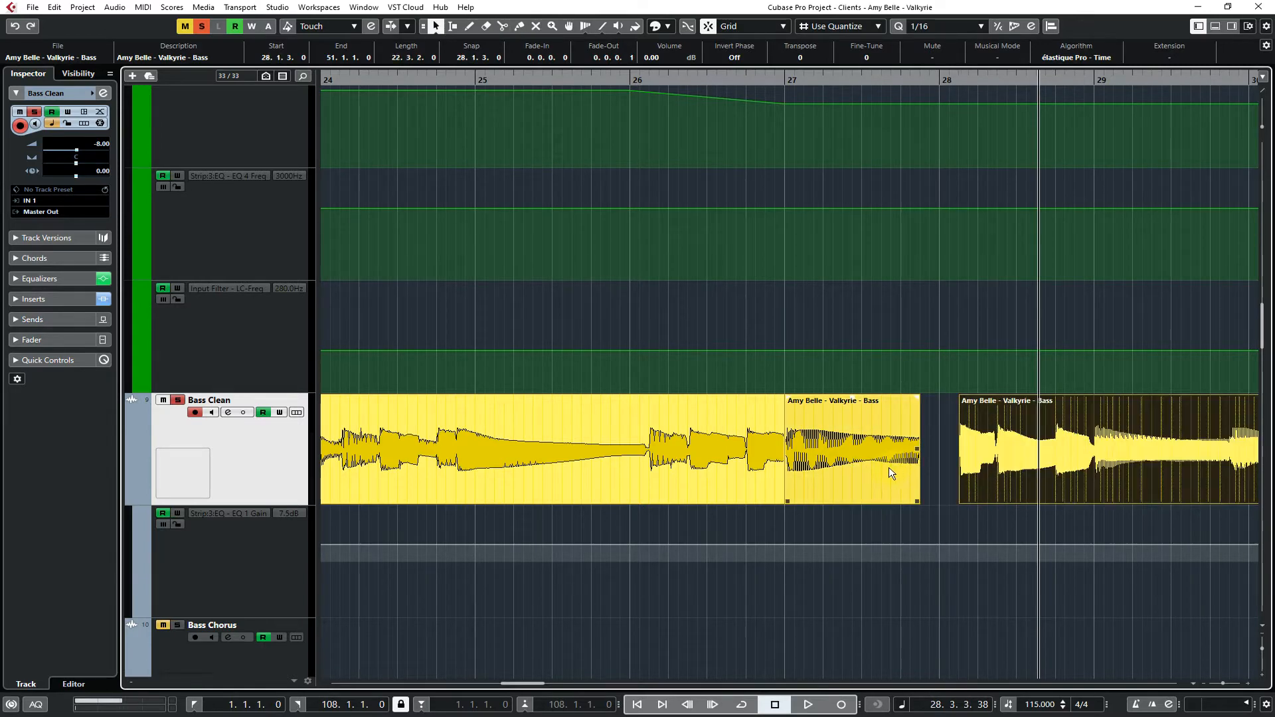
- Time-stretch the bass segment starting at bar 27 so that it ends at 28.1.3.0, closing the gap
click(889, 470)
key(1)
key(1)
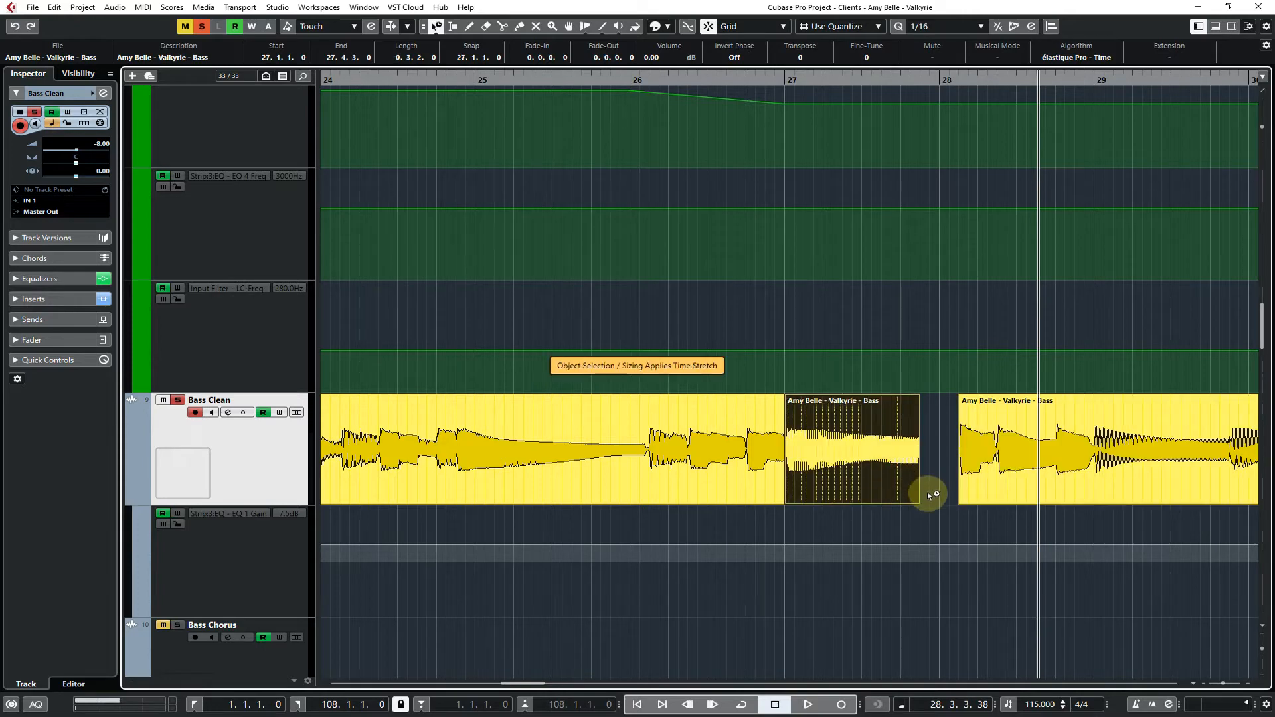
drag(916, 502, 958, 505)
- Audition the stretched bass segment twice from bar 27
click(788, 79)
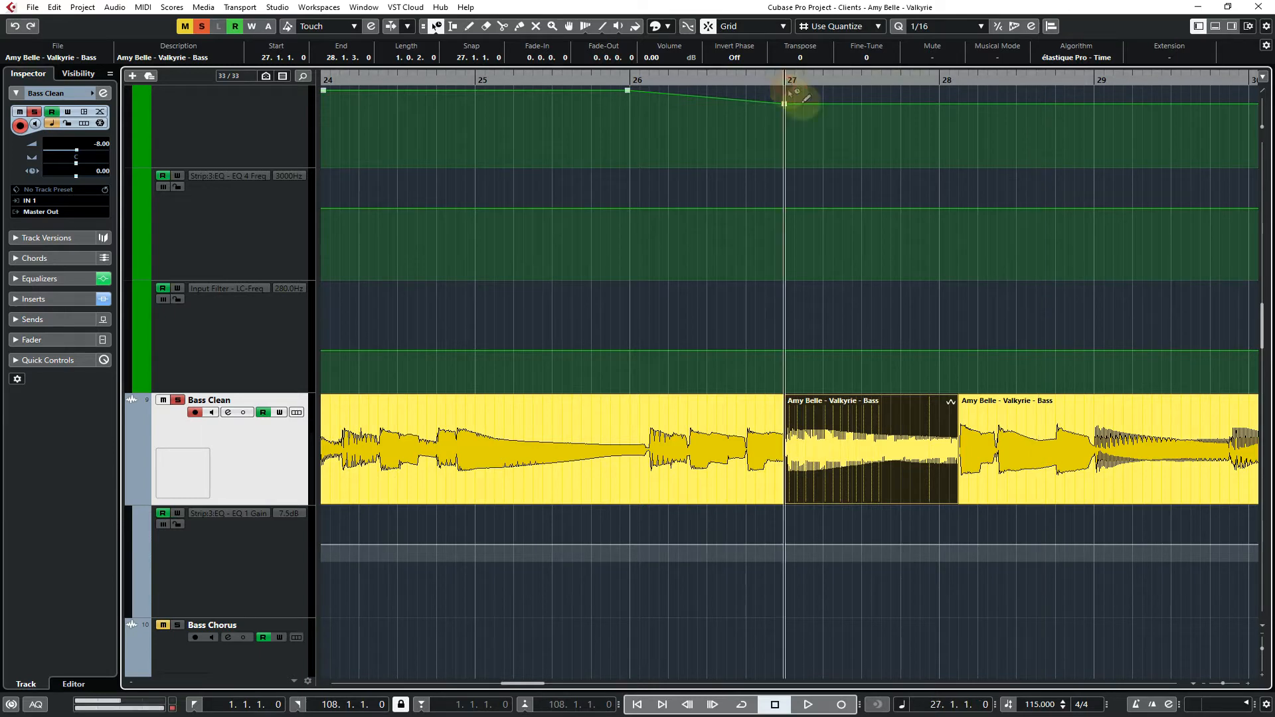
key(space)
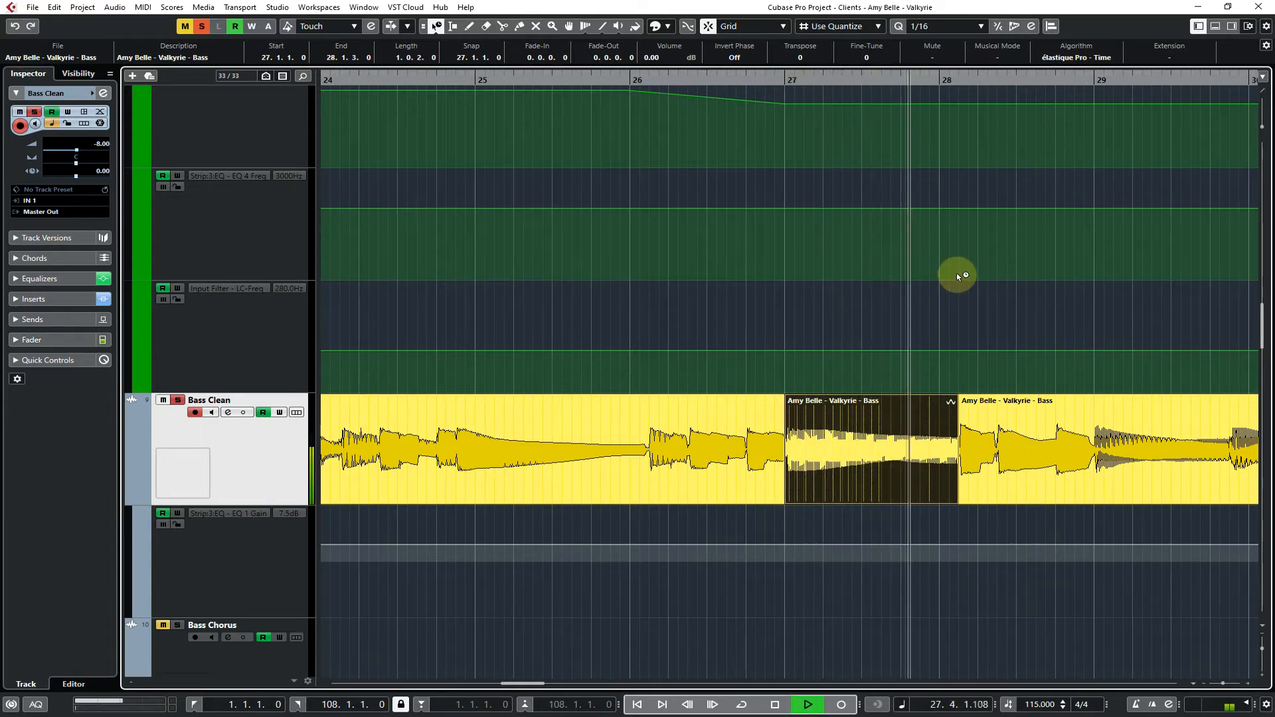
key(space)
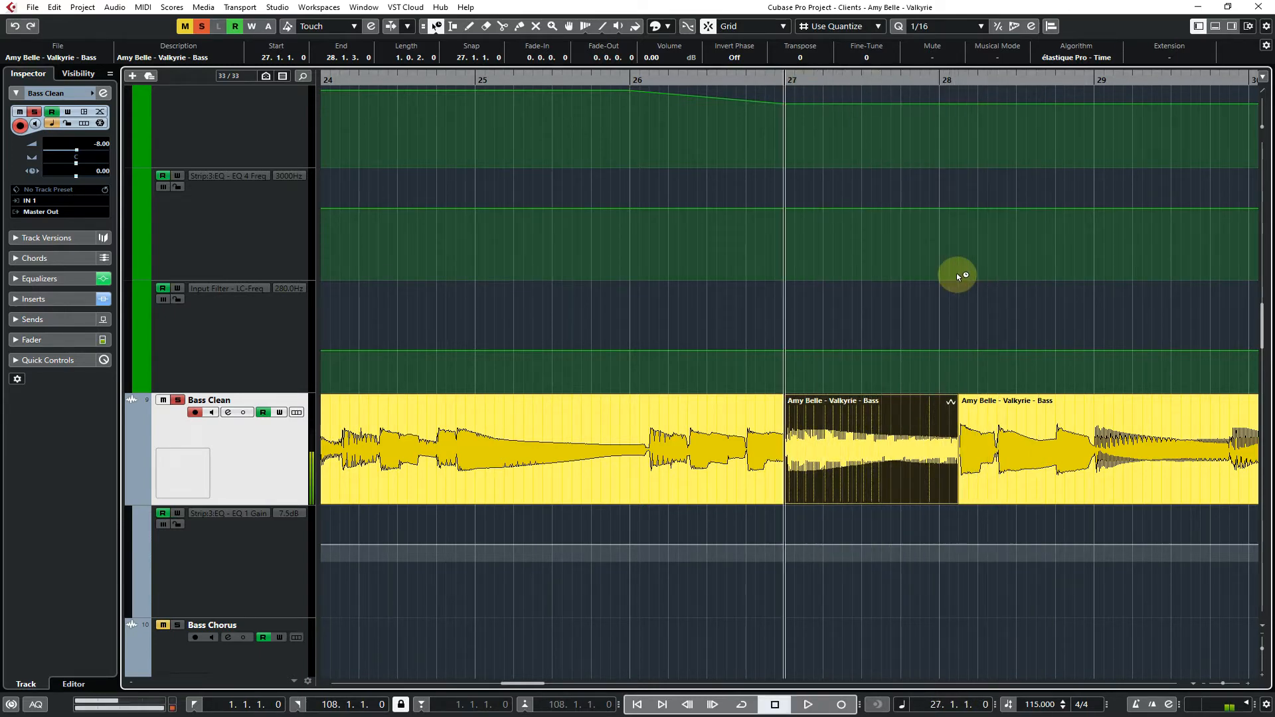
key(space)
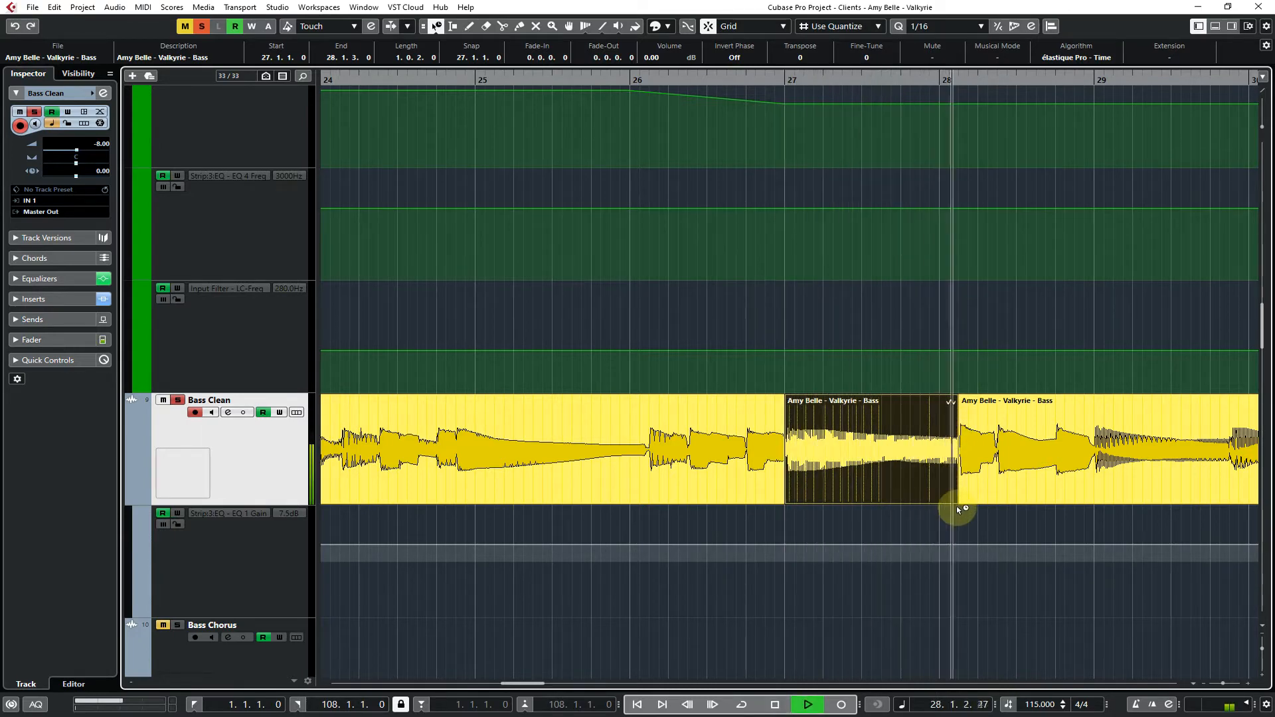
key(space)
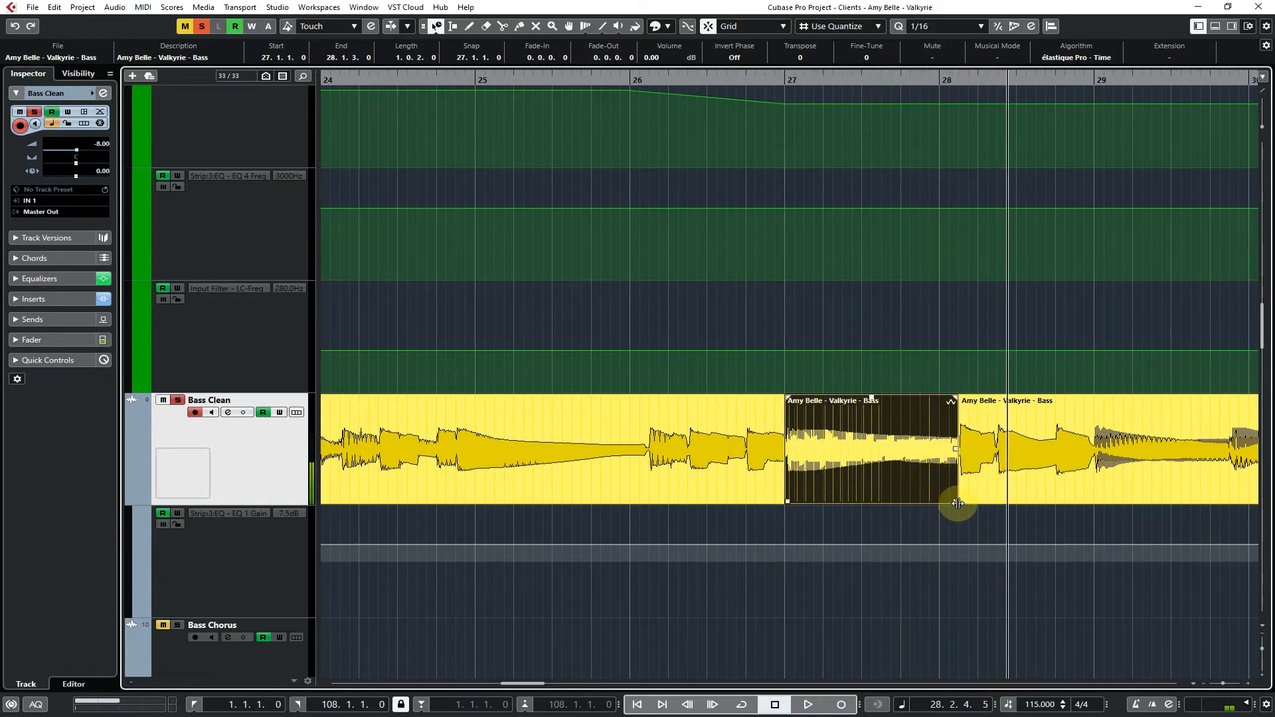
- Try stretching the bass segment at bar 27 further, to 29.2.1.0, and audition it from bar 27
drag(958, 505, 1127, 504)
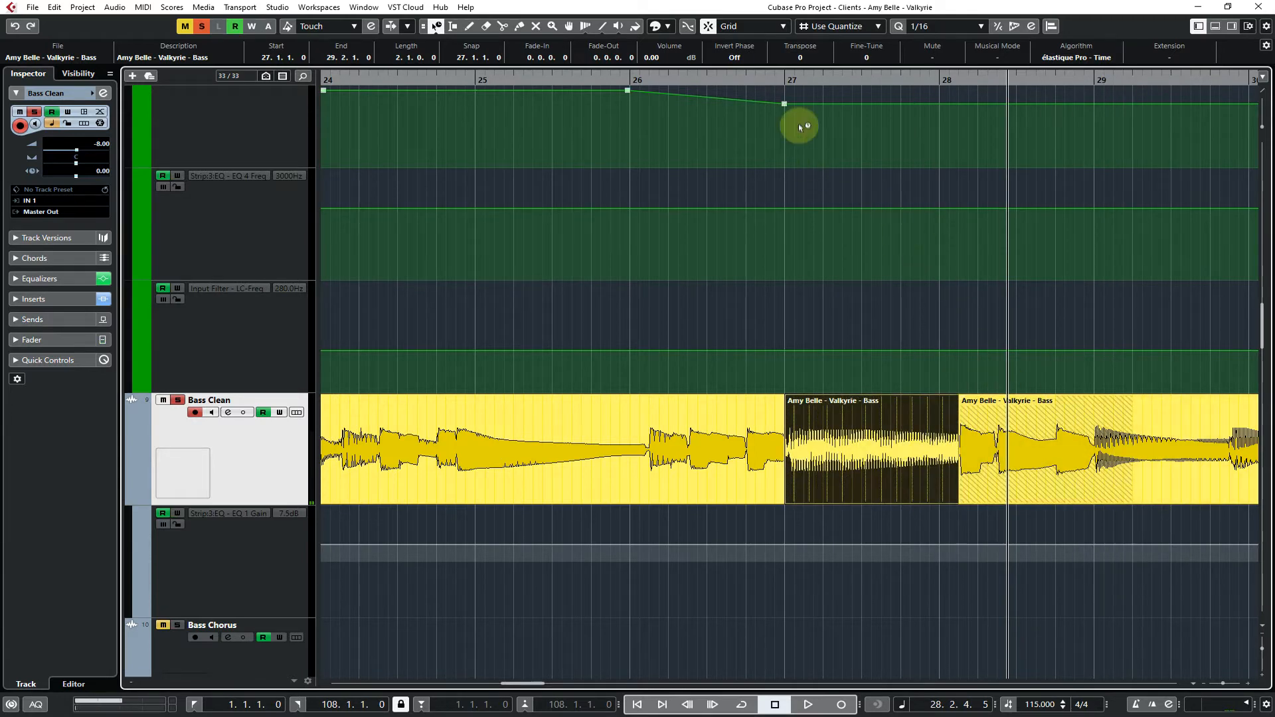
click(788, 77)
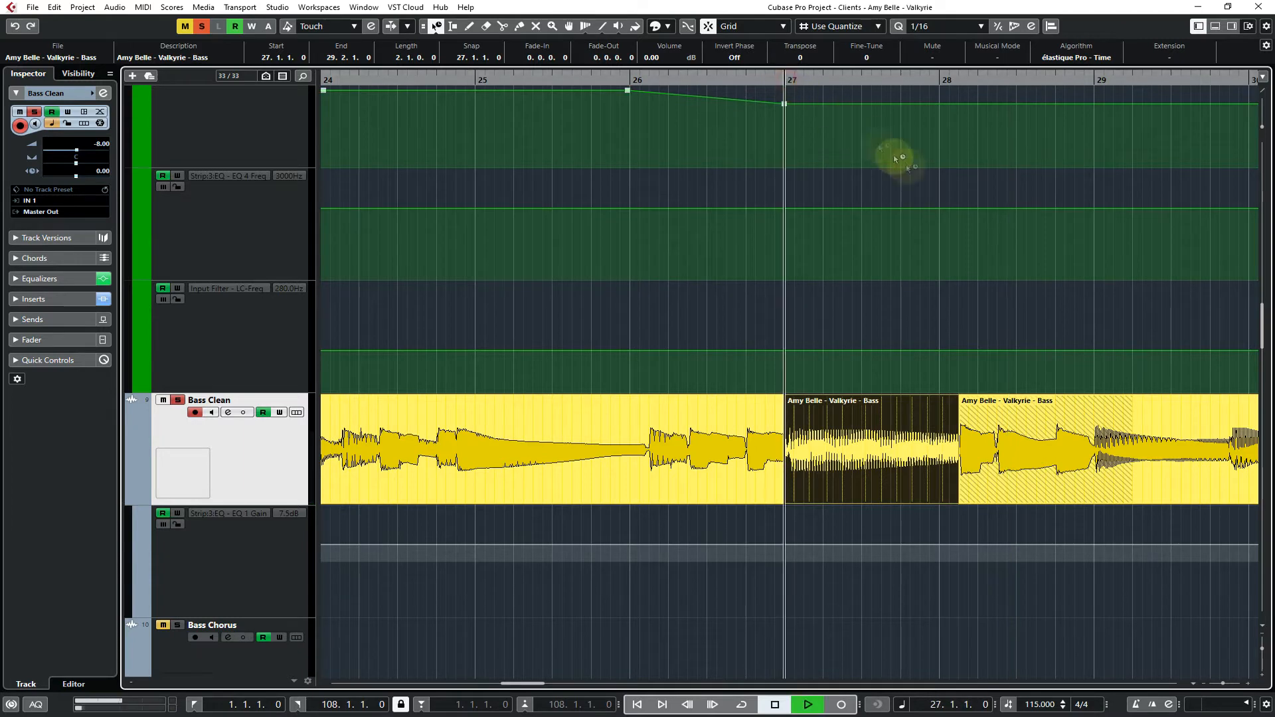
key(space)
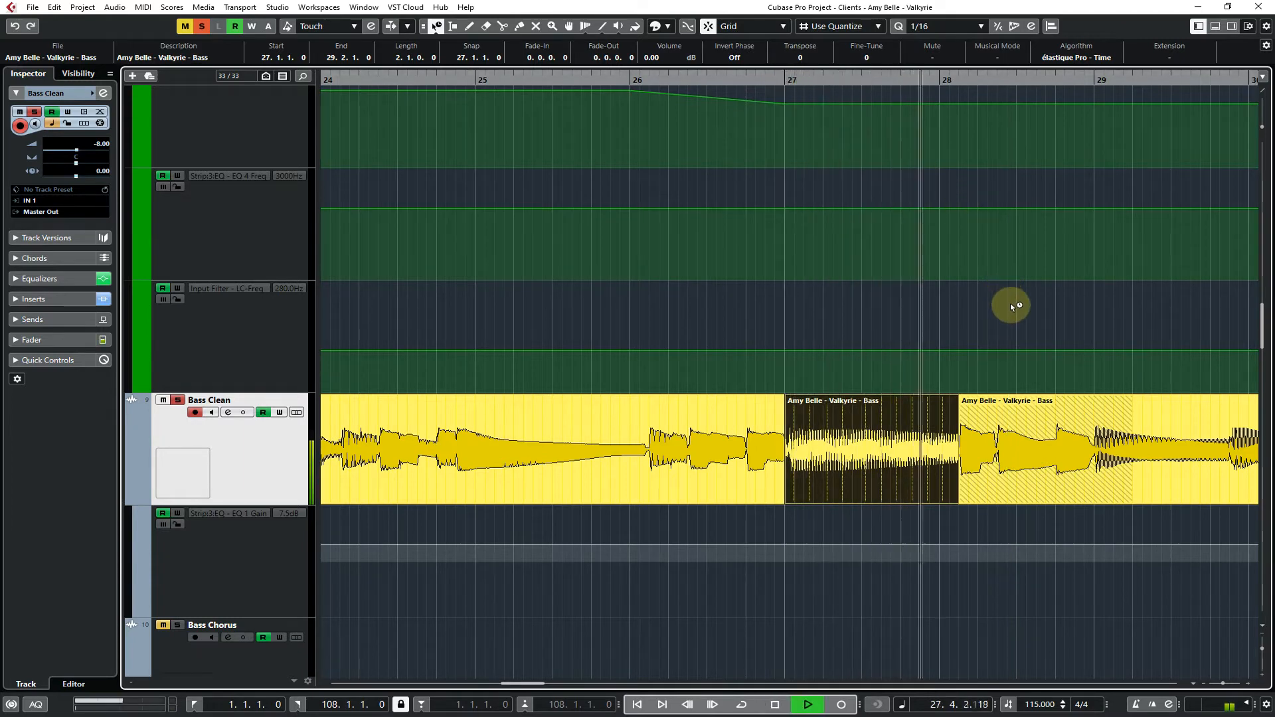
key(space)
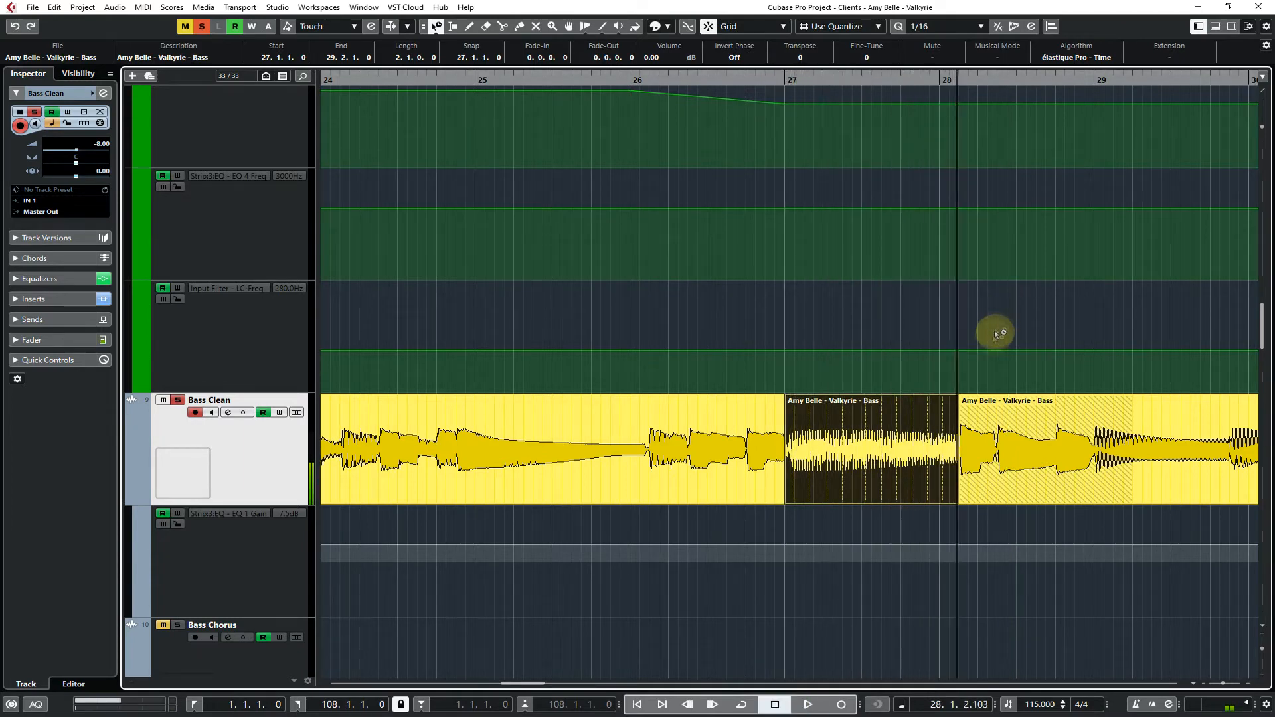
- Undo both time stretches of the bass segment and return the selection tool to Normal Sizing with nothing selected
key(ctrl+z)
click(785, 80)
key(space)
key(space)
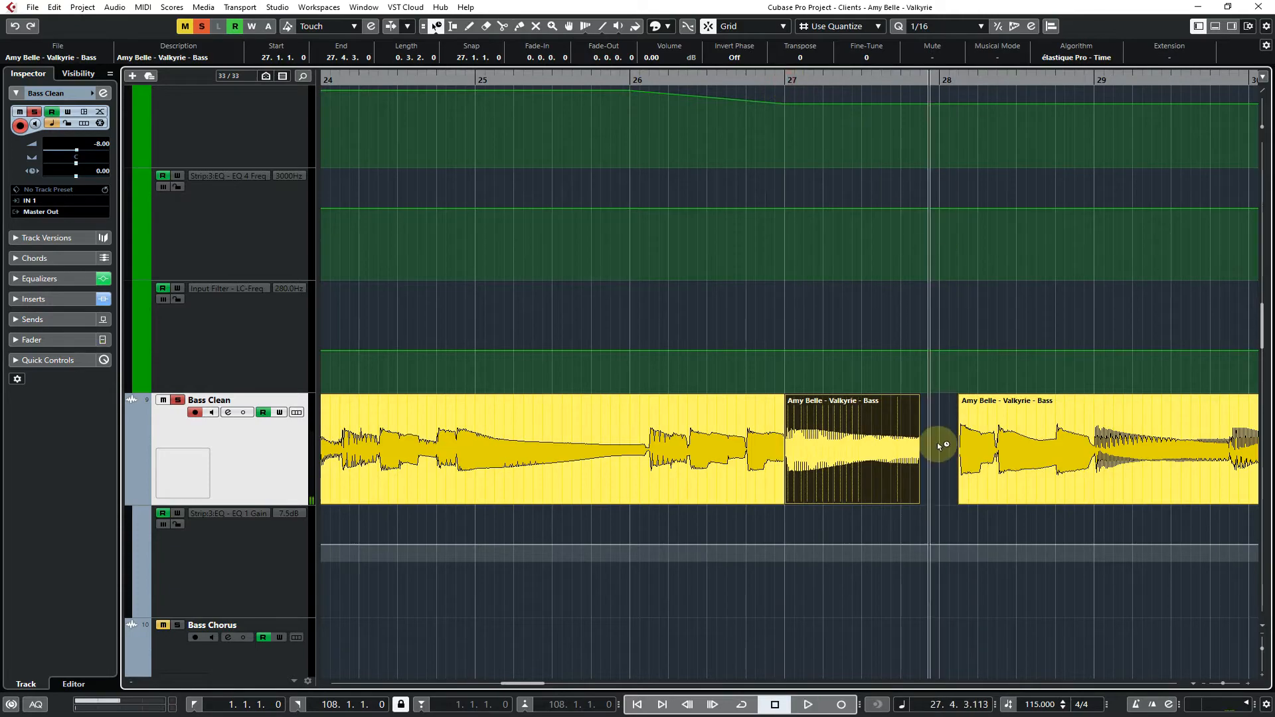
key(1)
click(938, 444)
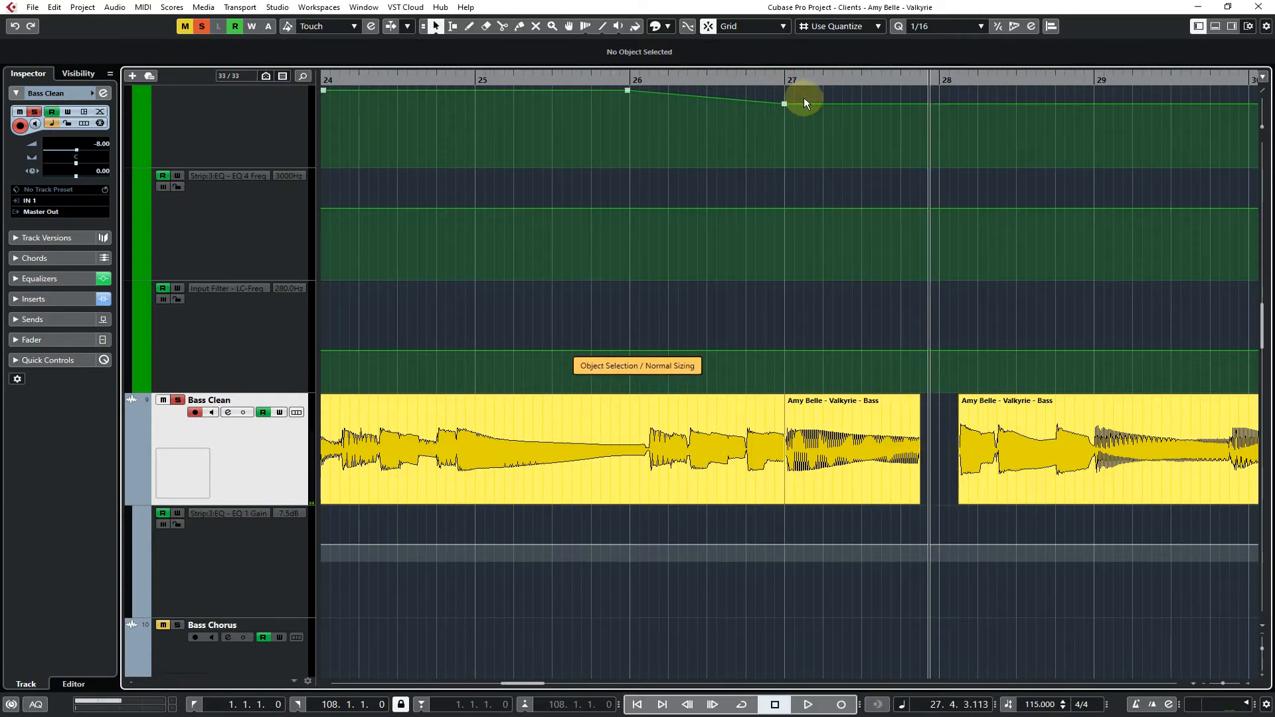
- Examine the individual bass waveform cycles just after the split at bar 27 in close-up
drag(792, 78, 793, 127)
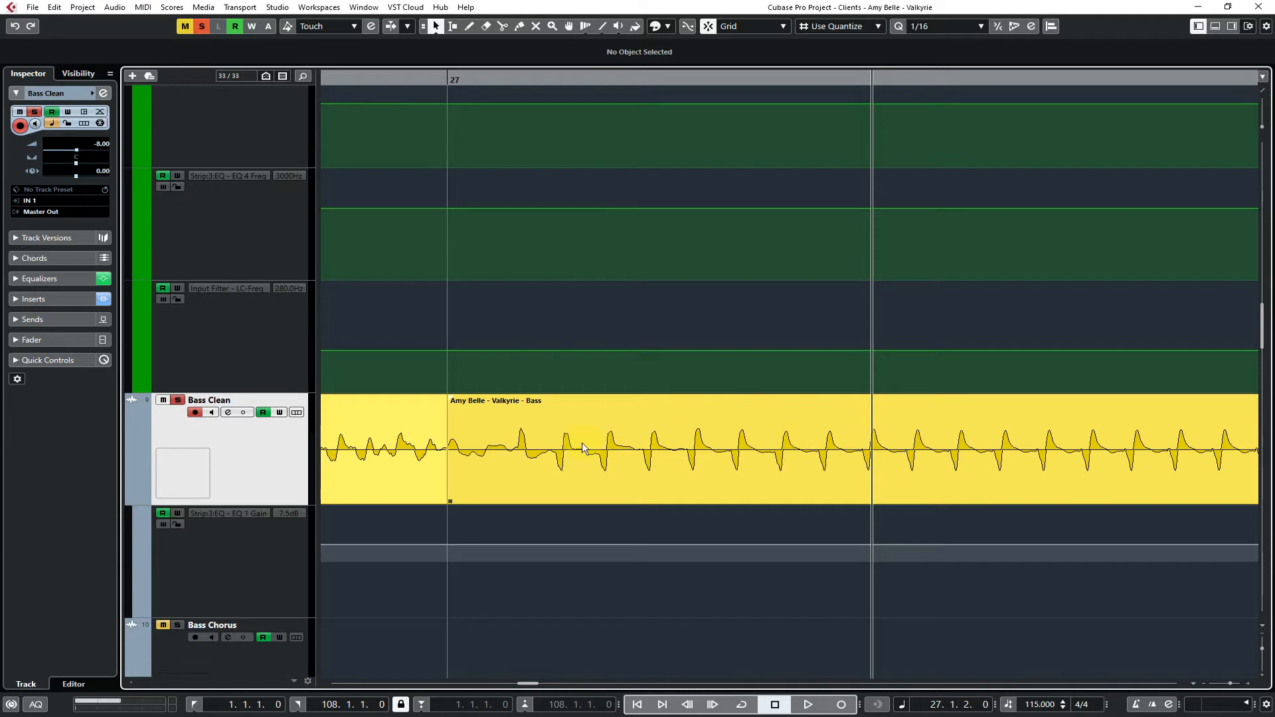
drag(580, 77, 579, 98)
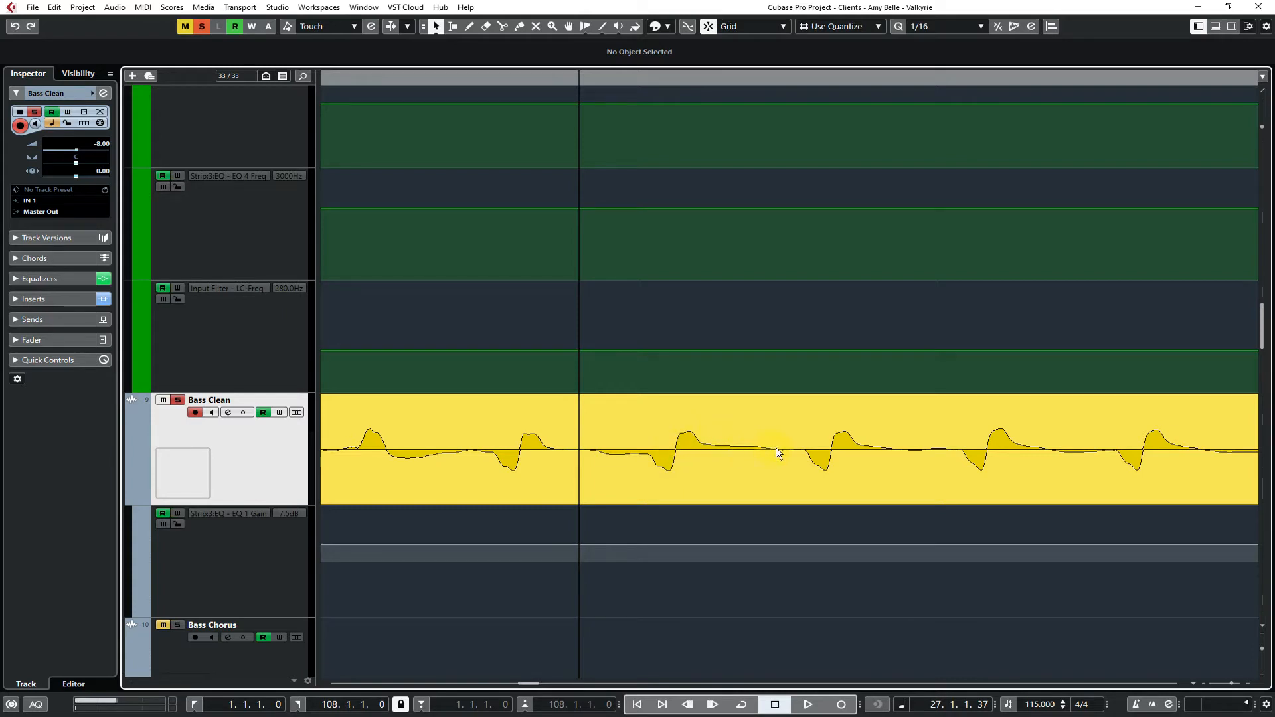
ctrl+scroll(775, 449, down, 8)
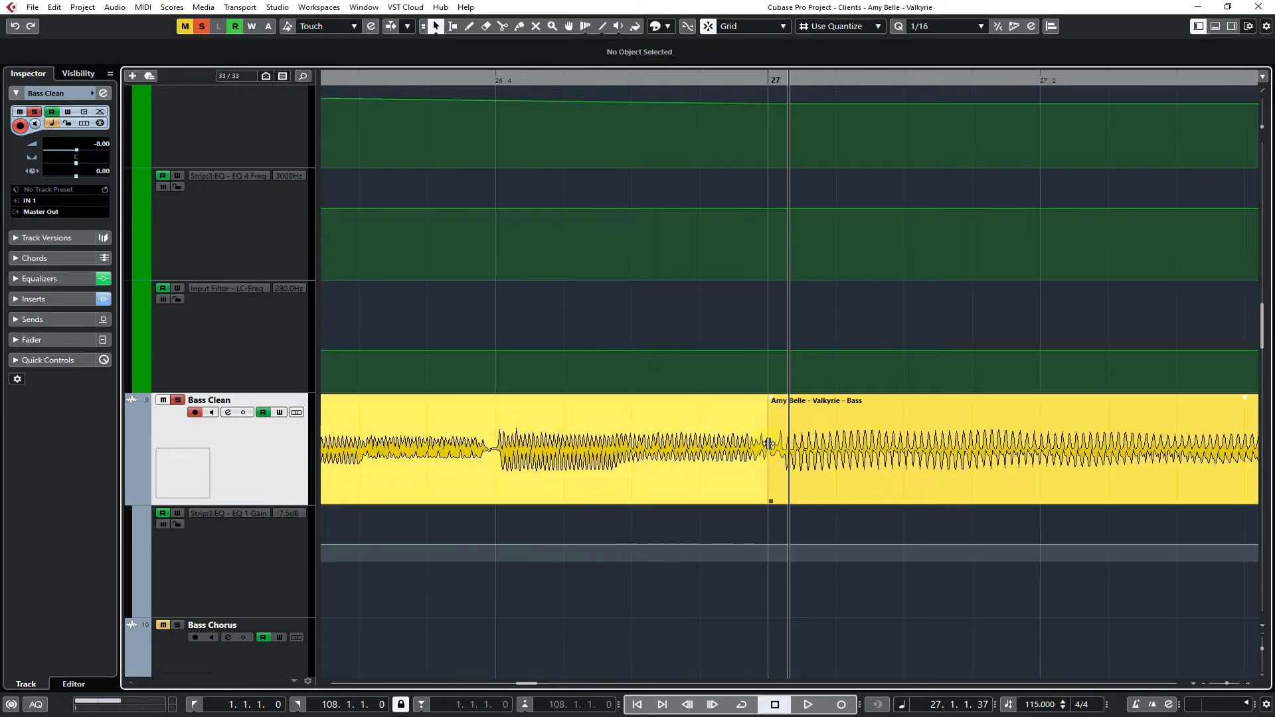
scroll(775, 468, down, 6)
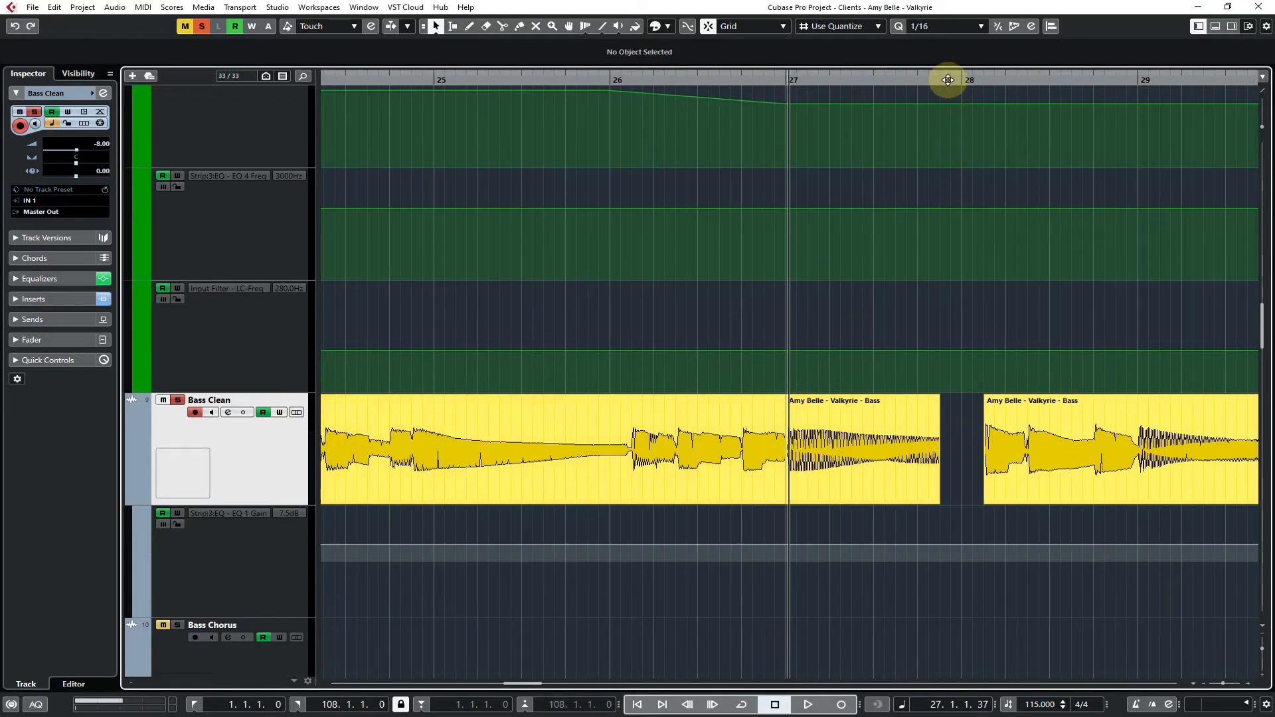
- Examine the closing waveform cycles of the bass segment that ends just before the gap on Bass Clean
drag(949, 78, 856, 199)
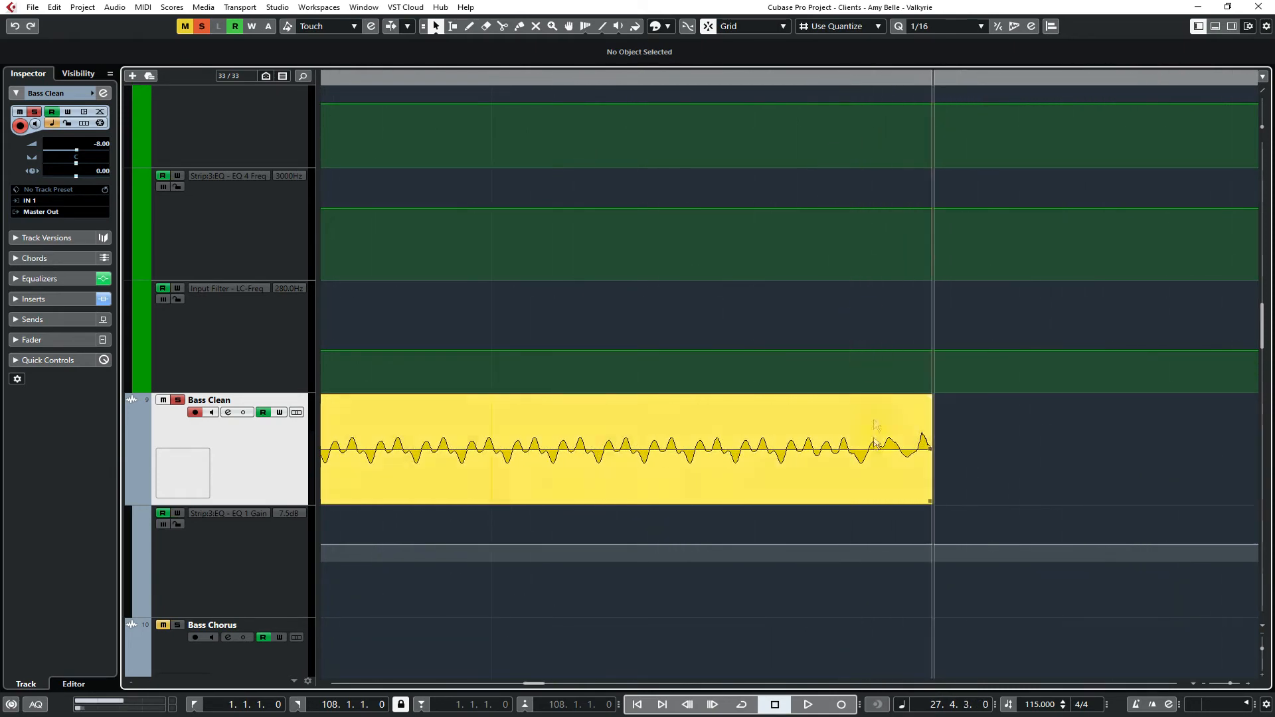
click(875, 447)
key(g)
key(g)
key(g)
key(g)
key(g)
key(g)
key(g)
key(g)
key(g)
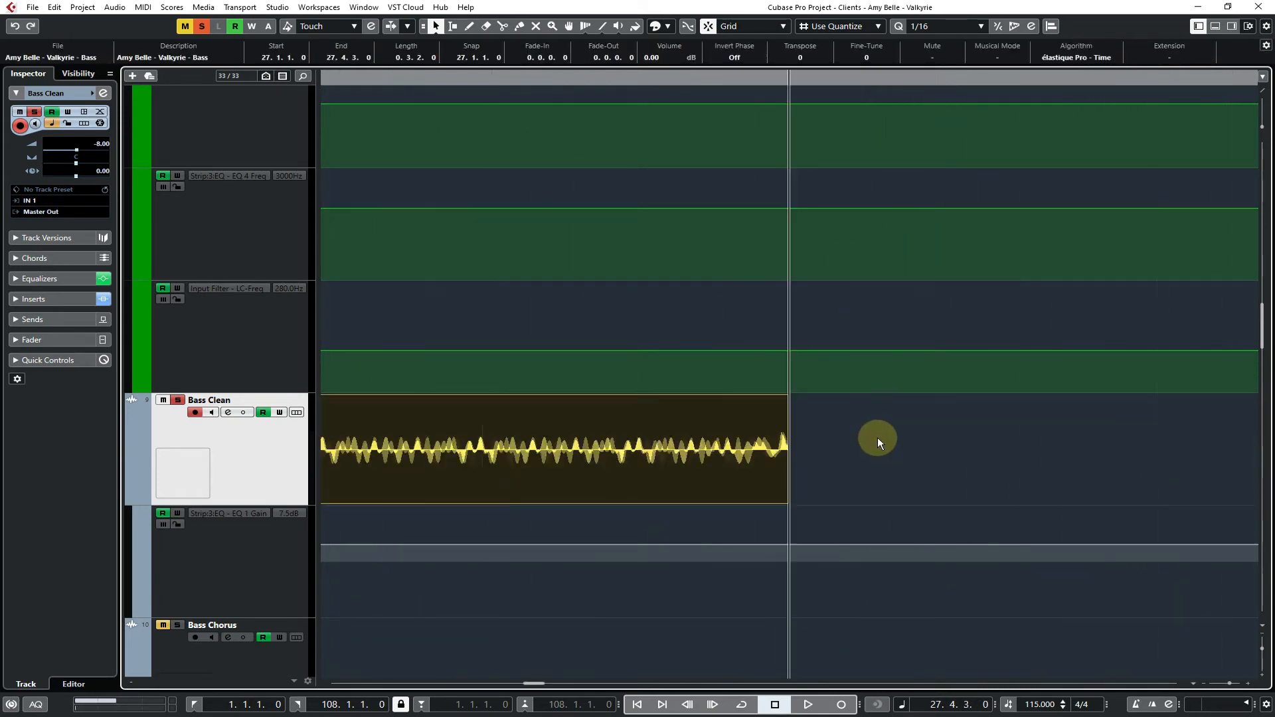
scroll(754, 461, down, 2)
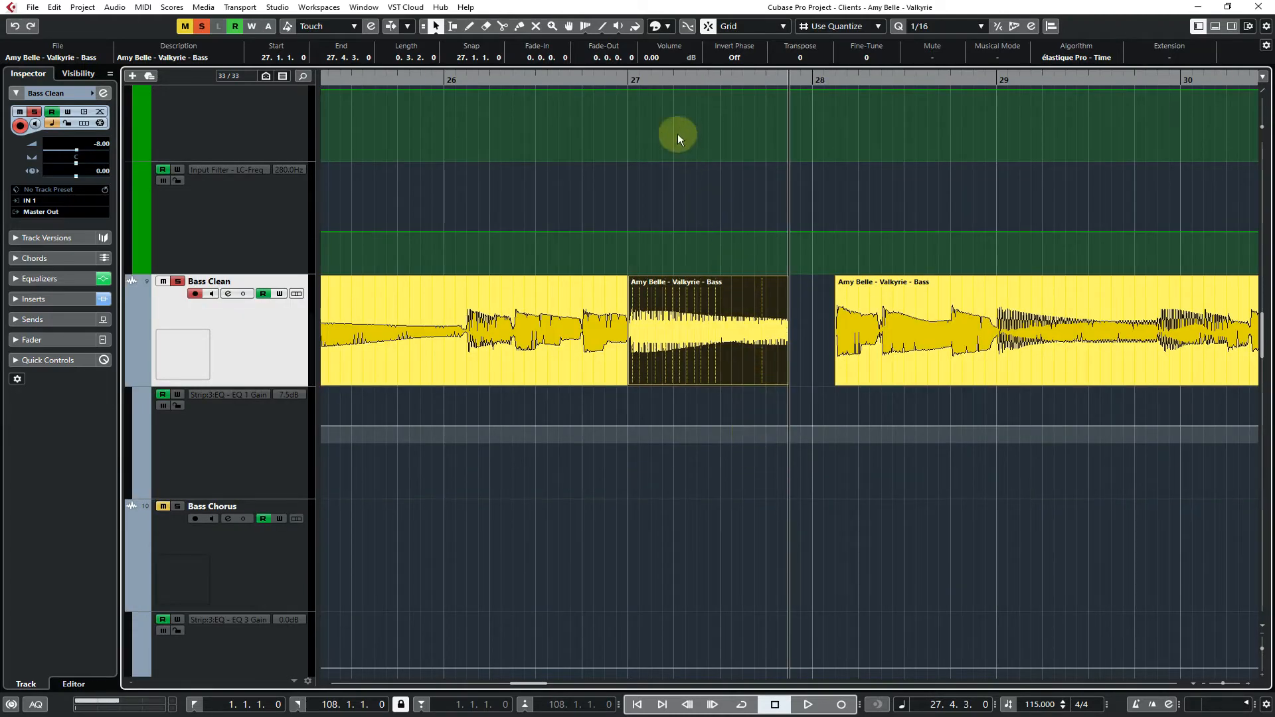
- Examine the attack and opening waveform cycles of the selected bass segment starting at bar 27
drag(631, 79, 621, 141)
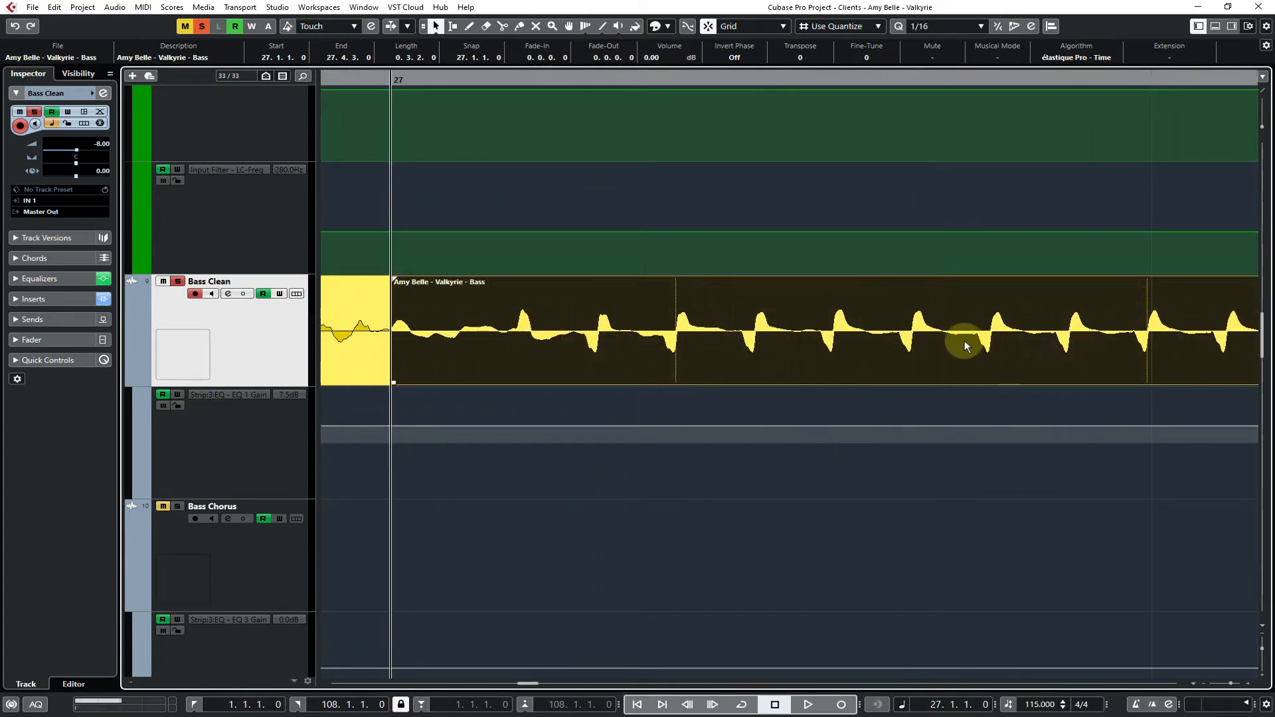
key(g)
key(g)
key(g)
key(g)
key(g)
key(g)
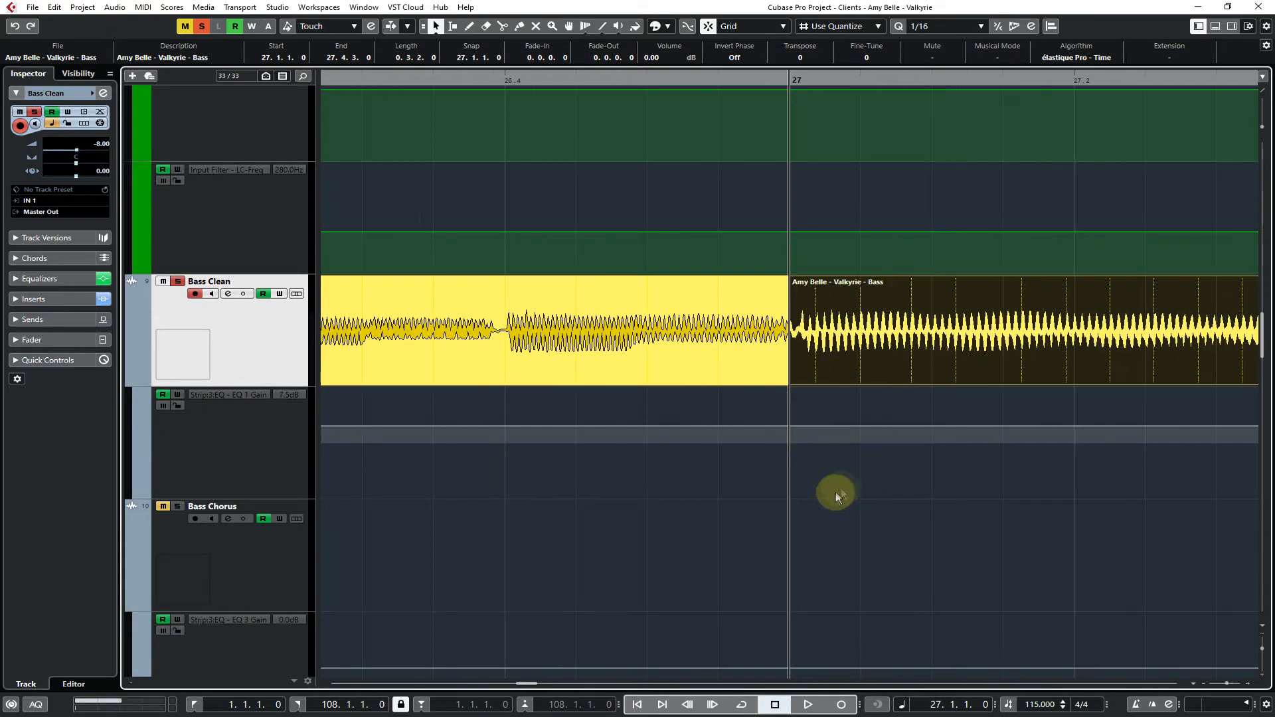
key(g)
key(g)
key(g)
key(g)
key(g)
key(g)
key(g)
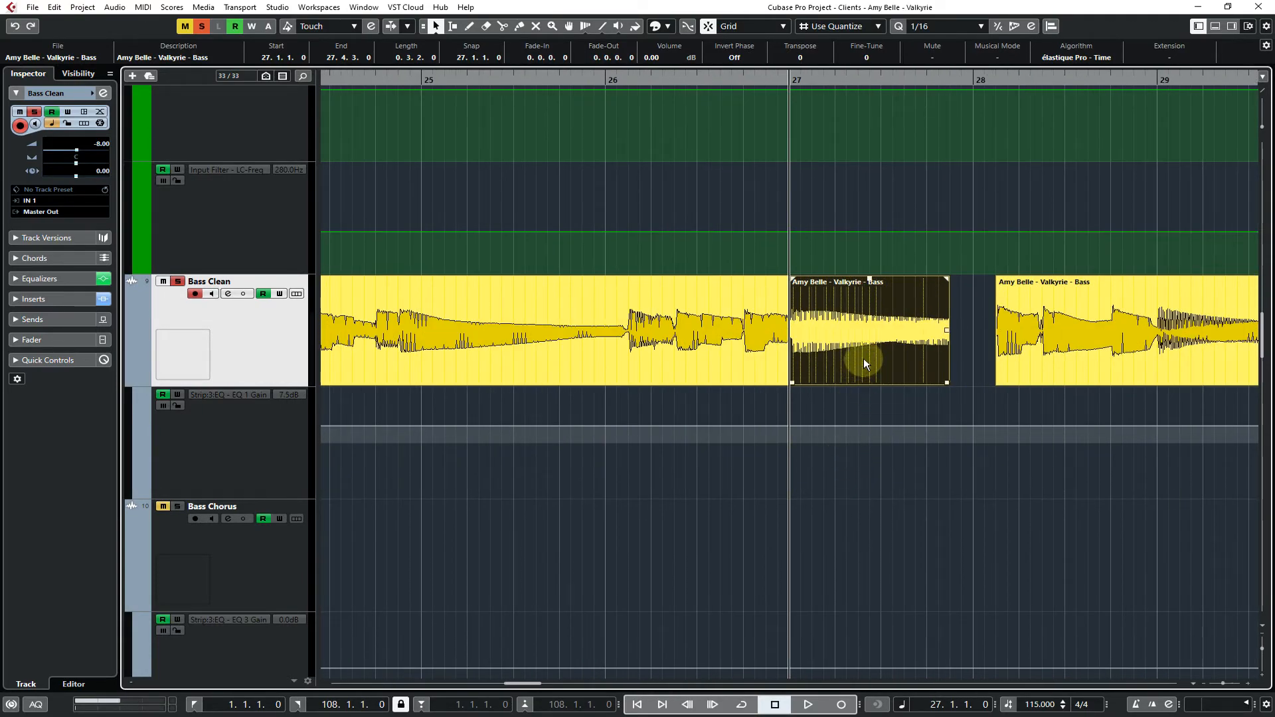
- Try filling the gap by copying the bar 27 bass segment and overlaying the copy on Bass Clean from 27.1.4.119 to 28.1.2.119
drag(862, 360, 849, 554)
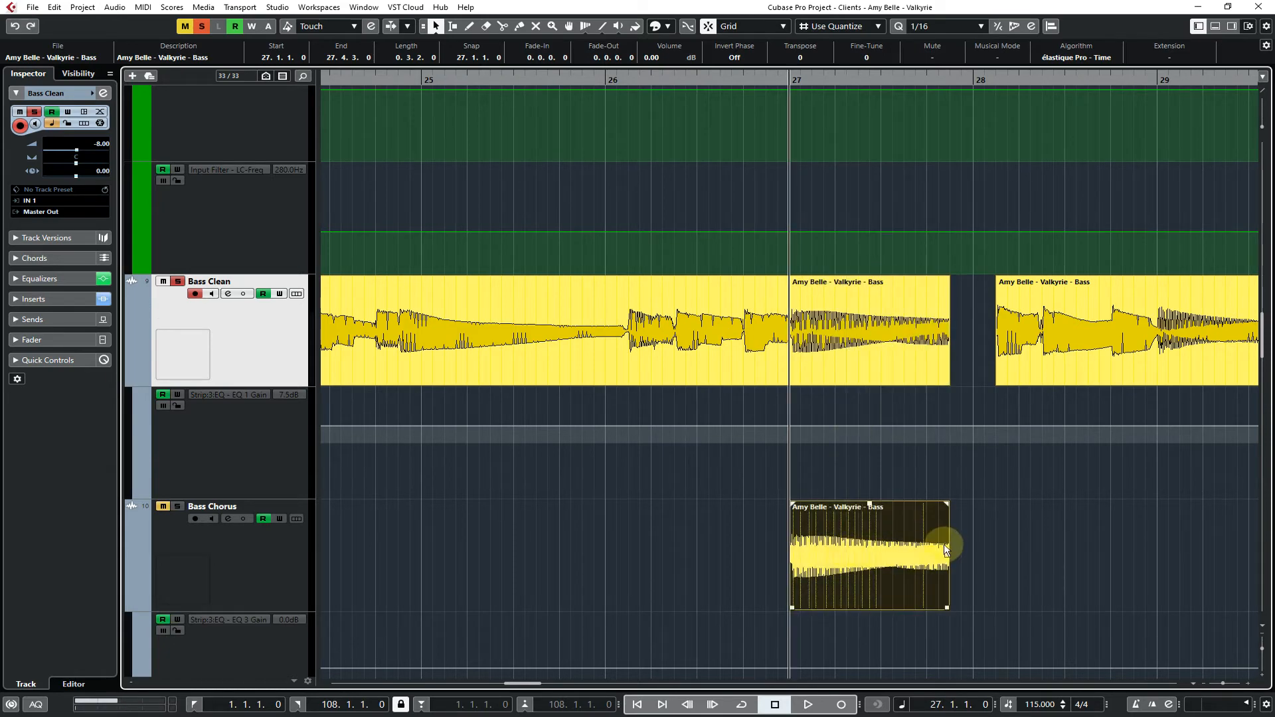
click(1003, 485)
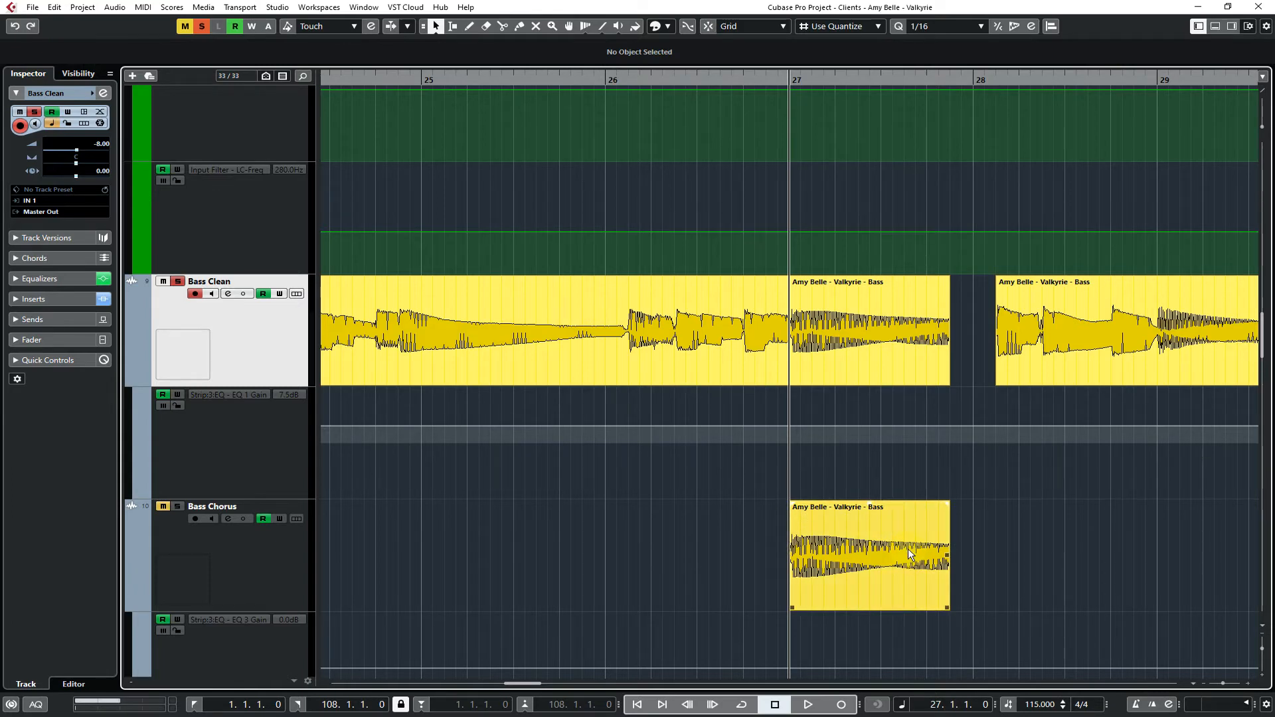
drag(907, 548, 907, 342)
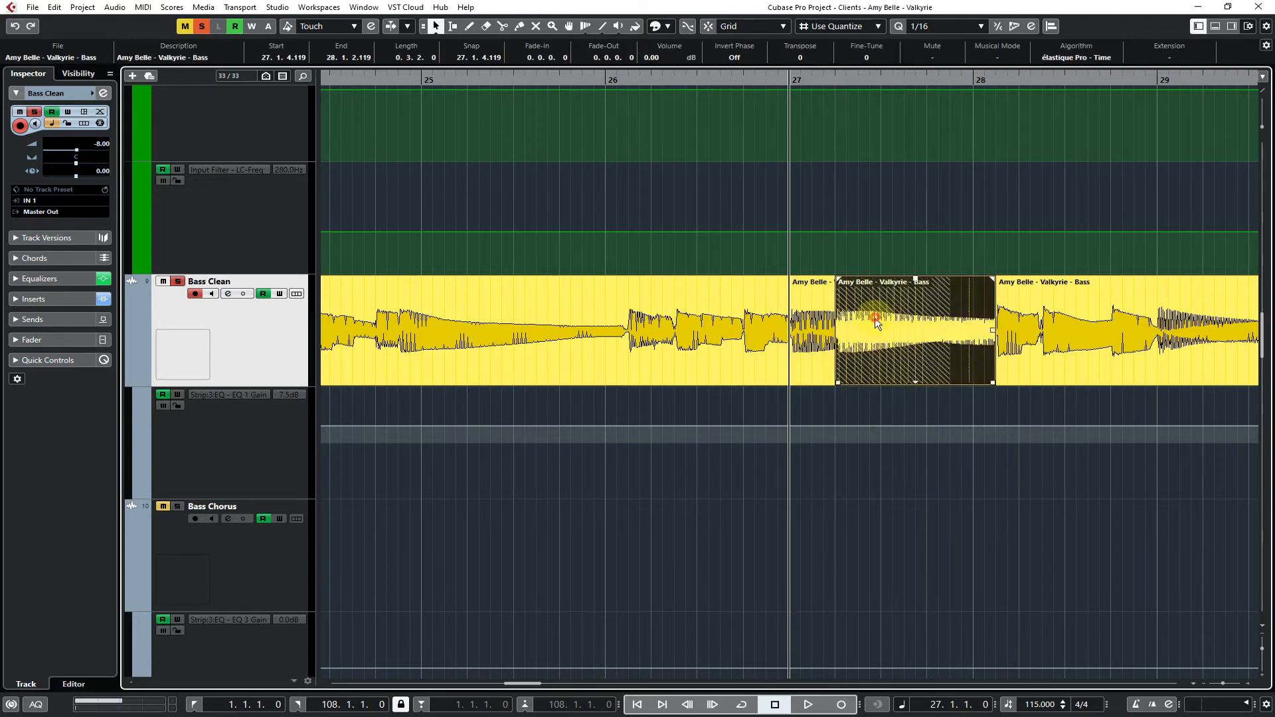
- Lift the overlaid copy off Bass Clean onto the Bass Chorus track and delete it
click(923, 451)
click(887, 357)
drag(874, 336, 856, 505)
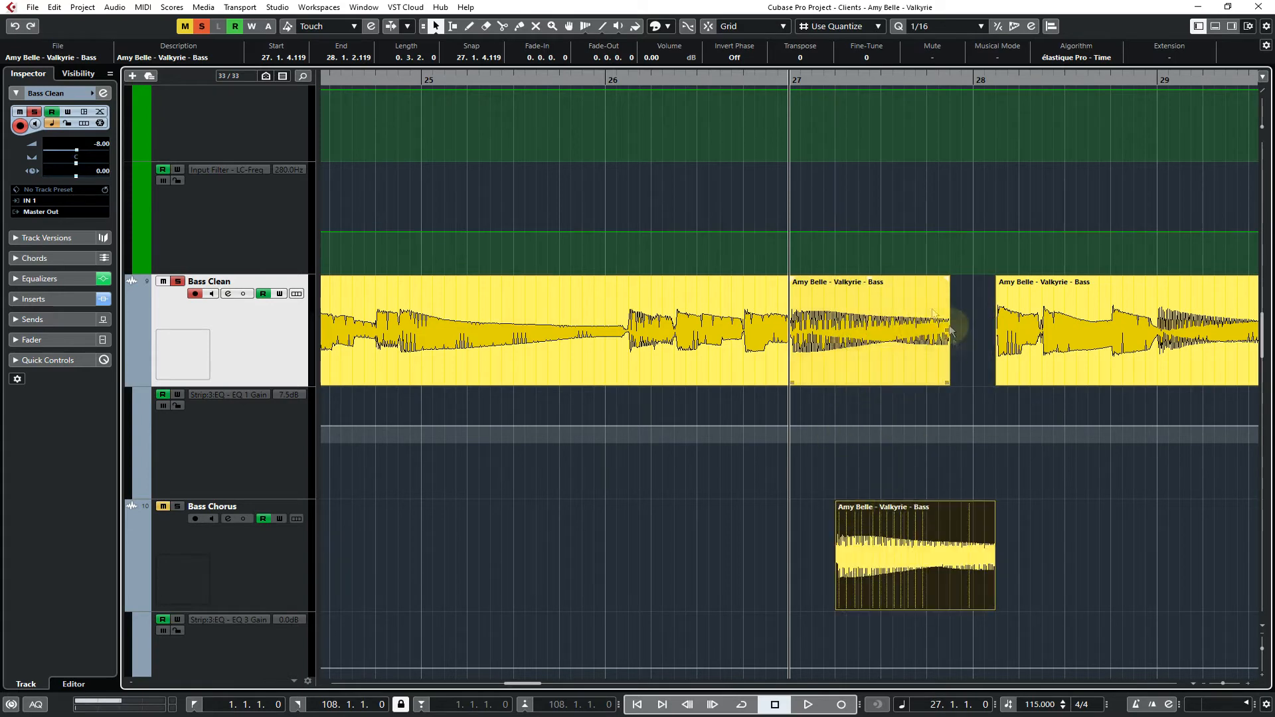
click(900, 591)
drag(905, 576, 923, 370)
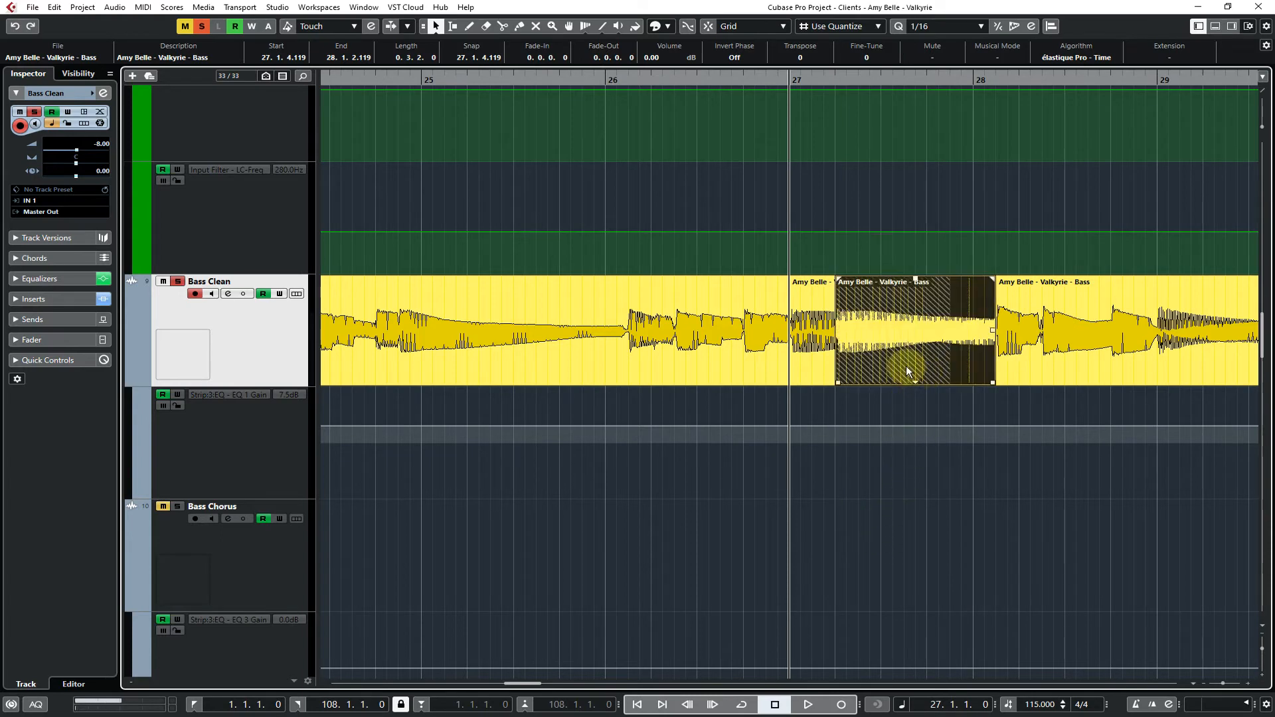
drag(904, 361, 887, 557)
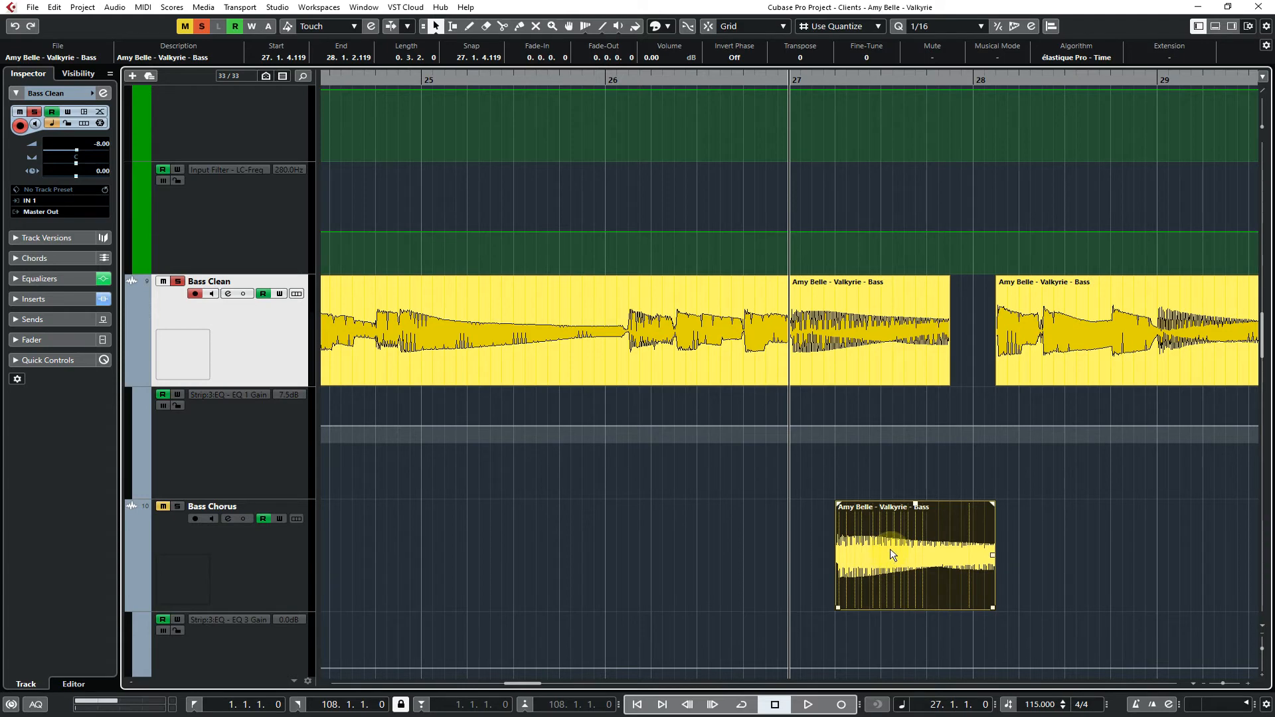
key(Delete)
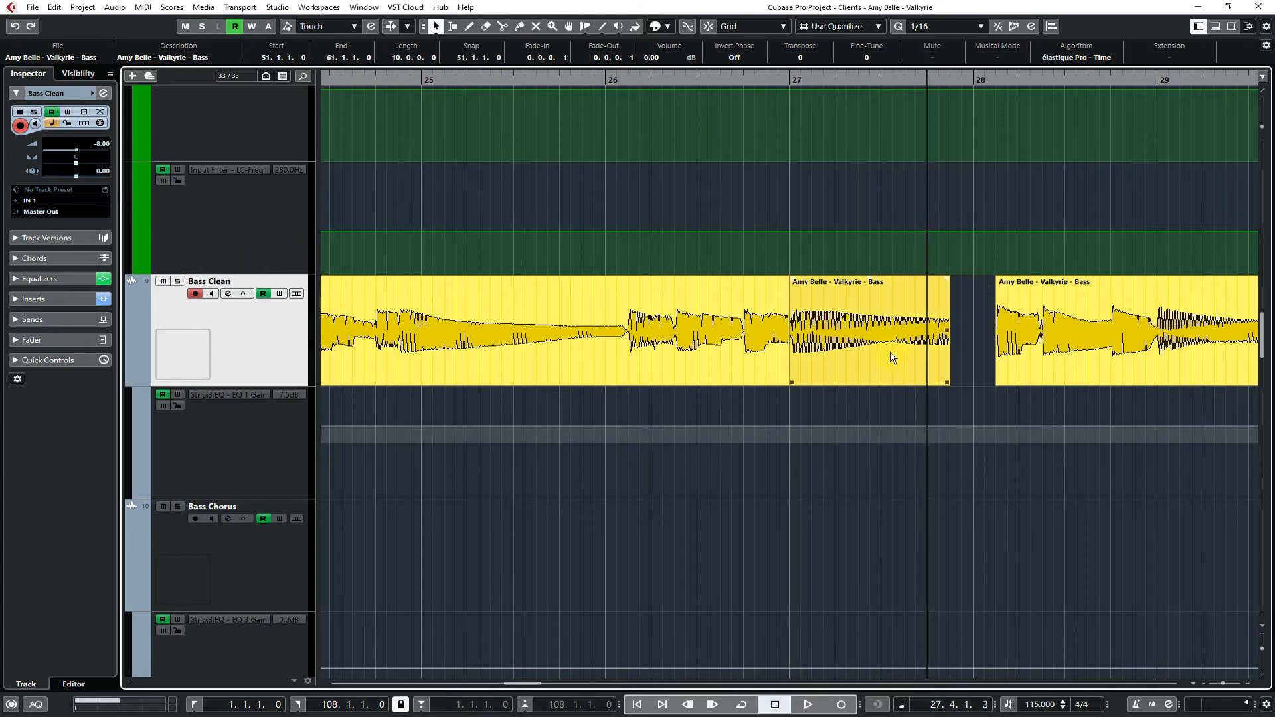
- Copy the bar 27 bass segment onto the Bass Chorus track at 27.1.1.0 and switch off snapping
drag(889, 352, 881, 553)
click(799, 223)
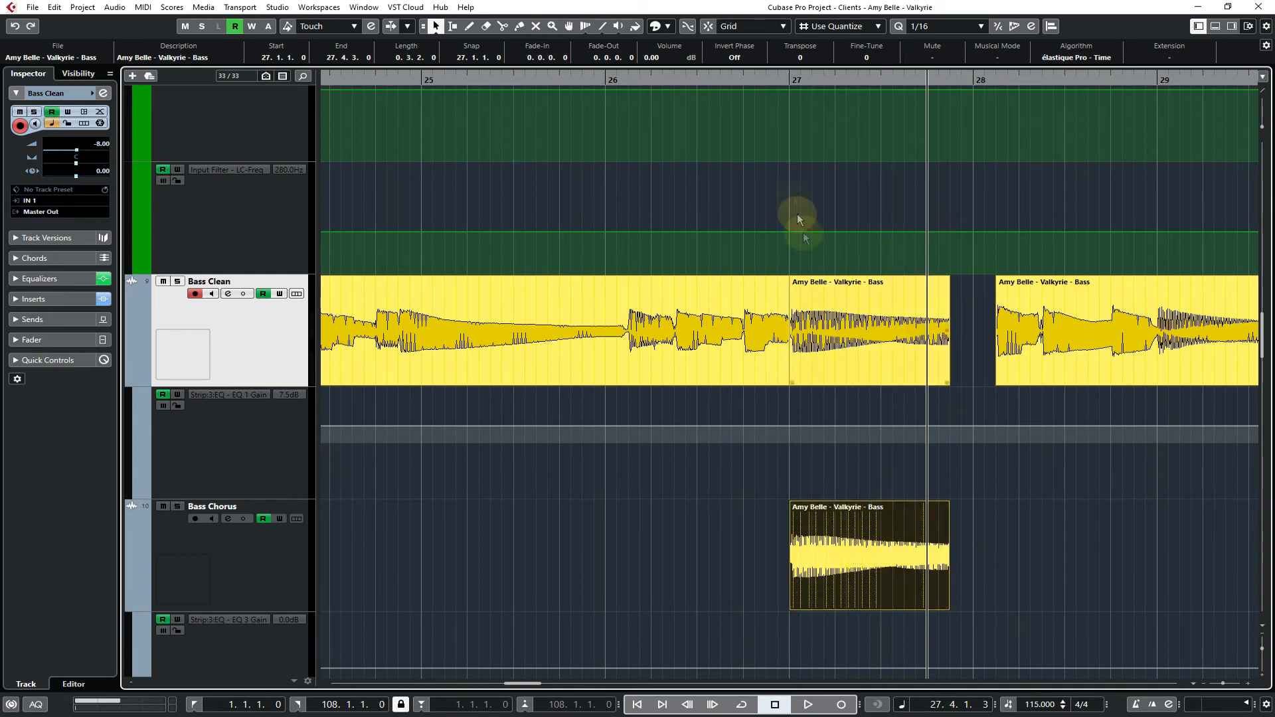
click(708, 26)
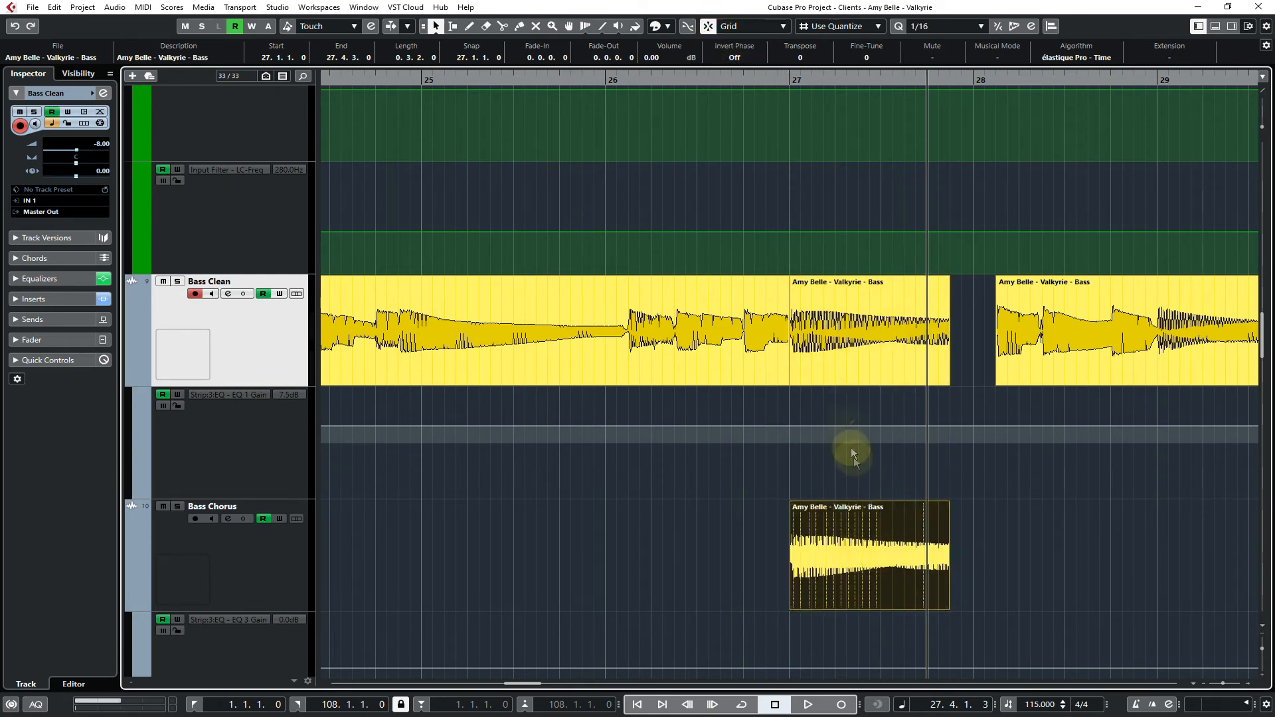
- Try a shortened copy spanning 27.3.4.109 to 28.1.3.0 on Bass Chorus, and delete that copy
click(904, 556)
drag(916, 560, 946, 562)
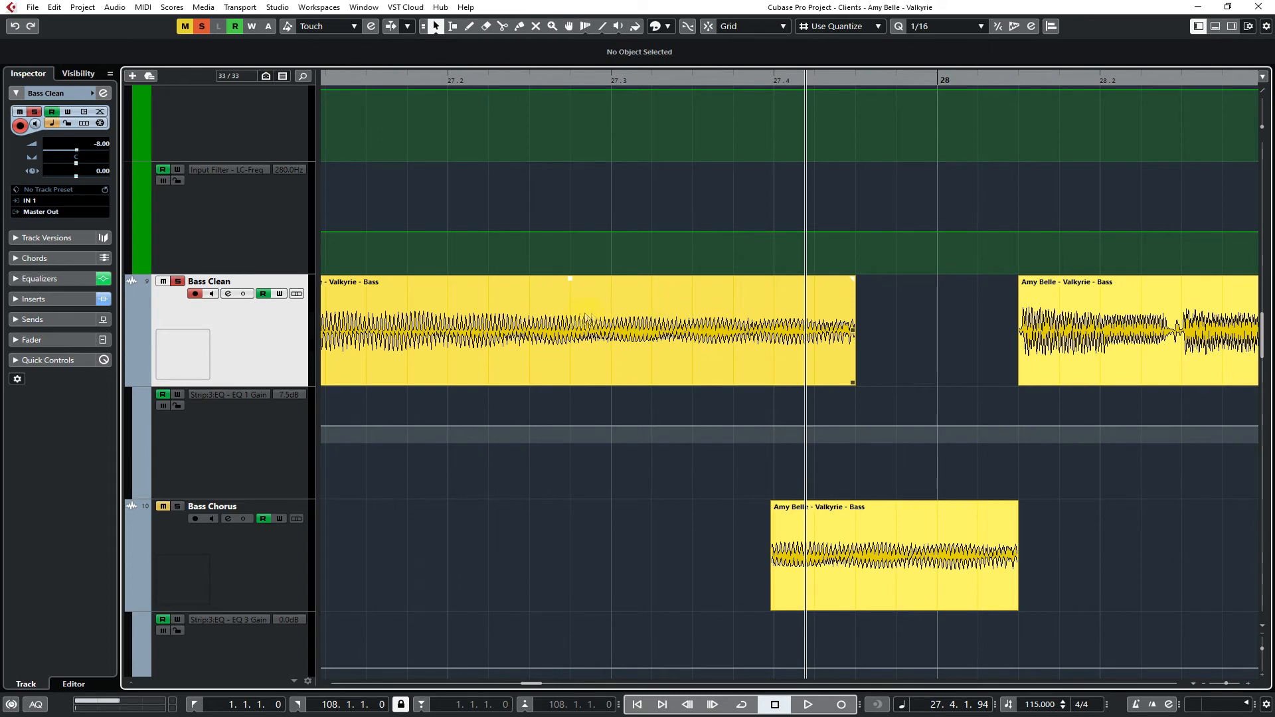
click(696, 553)
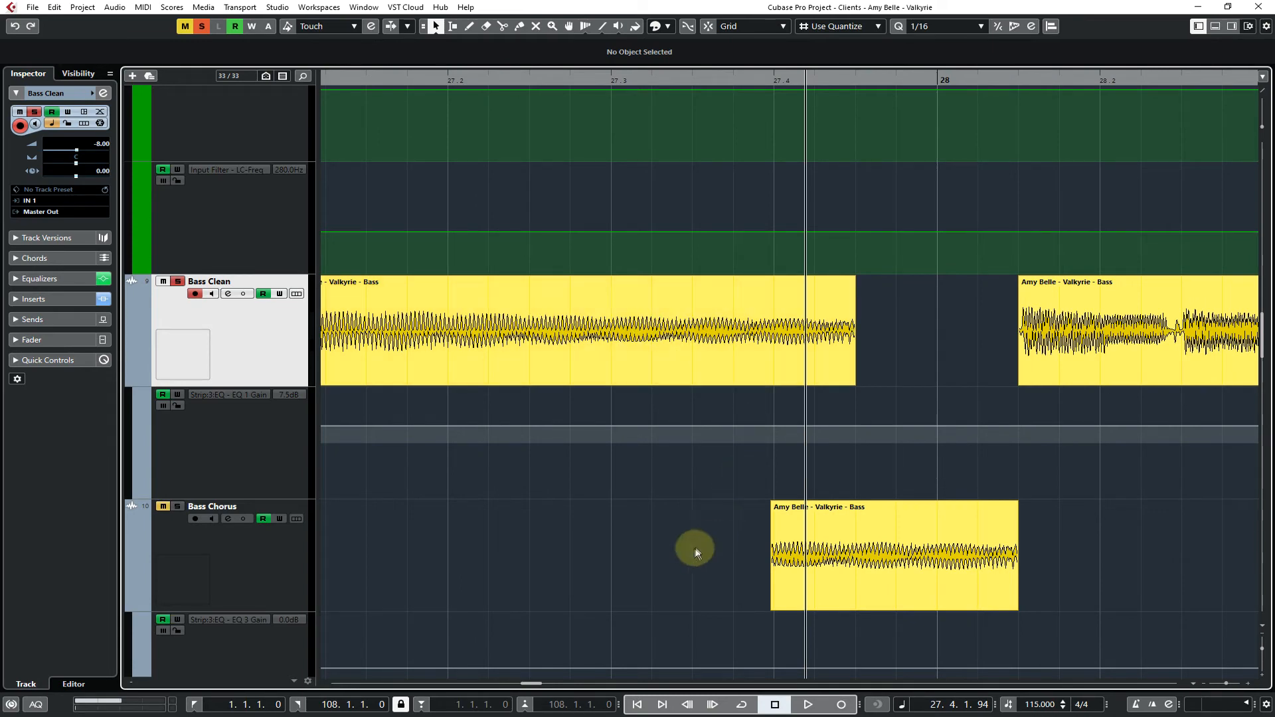
click(912, 570)
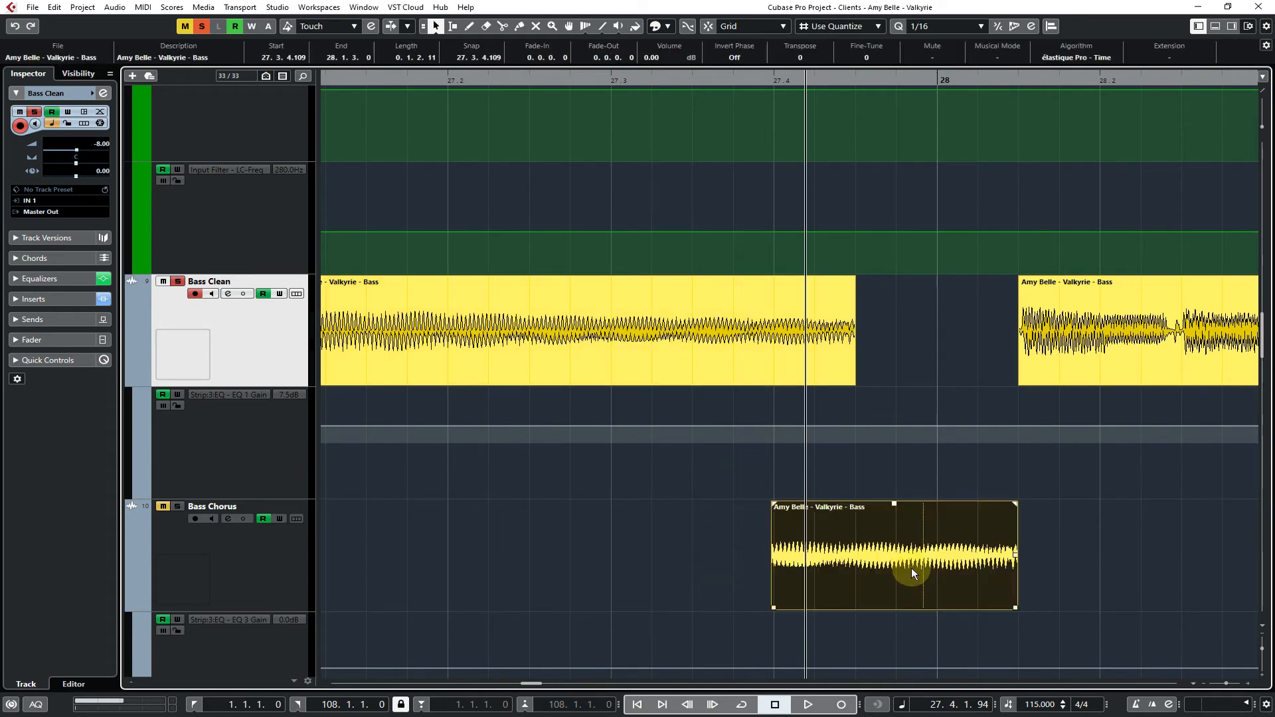
key(Delete)
- Split the Bass Clean segment between 27.3 and 27.4 and return to the selection tool
right_click(640, 499)
click(692, 499)
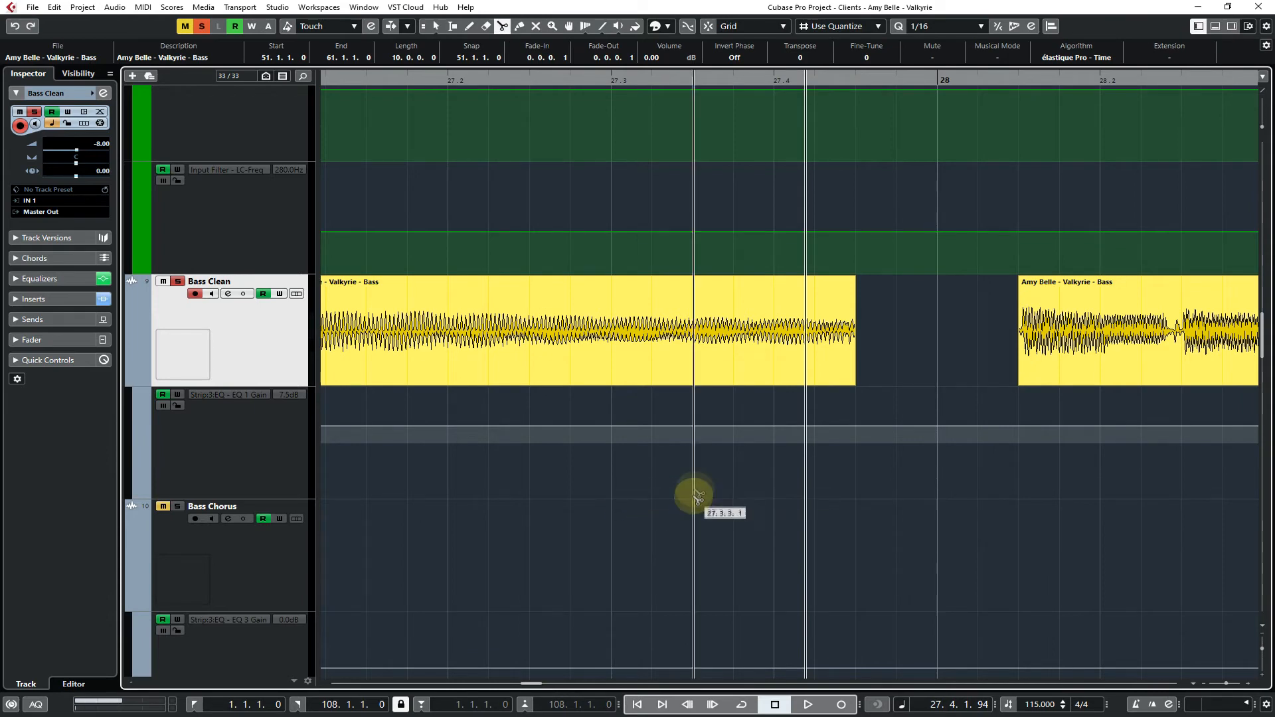
click(675, 339)
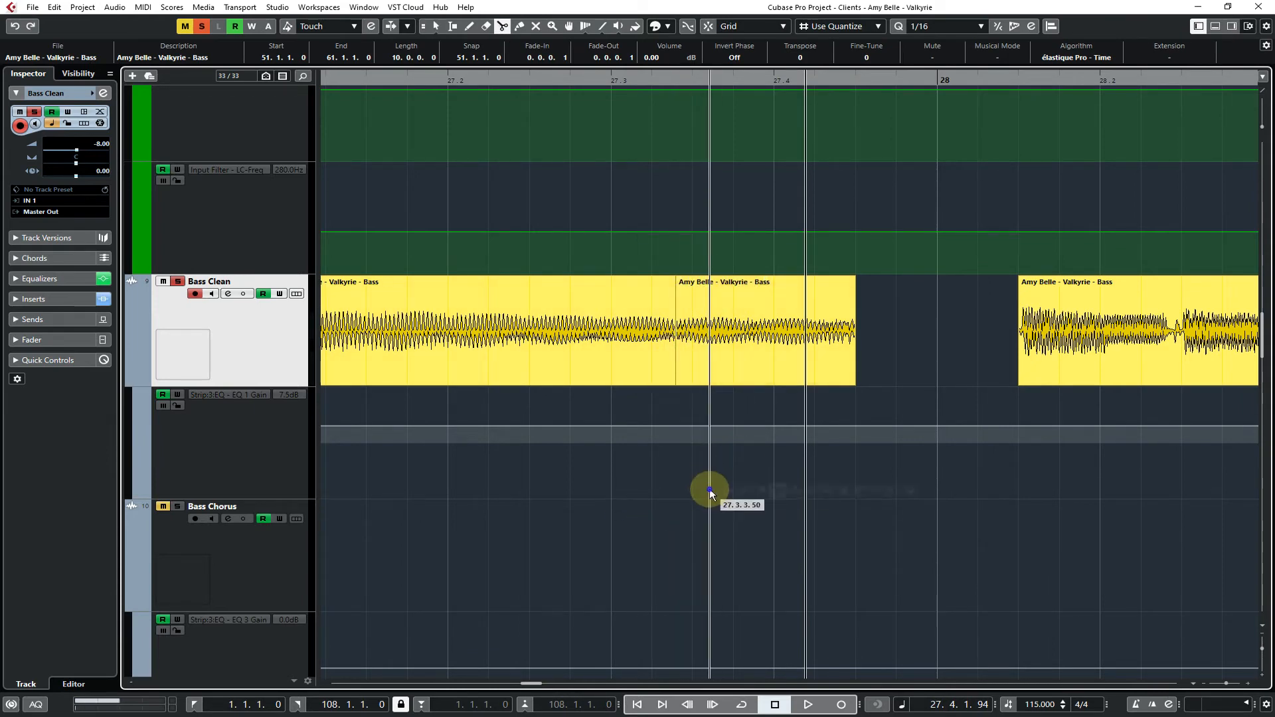
key(1)
- Place the split-off tail on Bass Chorus from 27.3.4.80 to 28.1.2.109 and extend the original Bass Clean segment back over the cut
click(729, 379)
mouse_move(675, 359)
mouse_down()
mouse_move(596, 355)
mouse_move(599, 372)
mouse_move(863, 385)
mouse_up()
click(596, 381)
drag(667, 353, 795, 524)
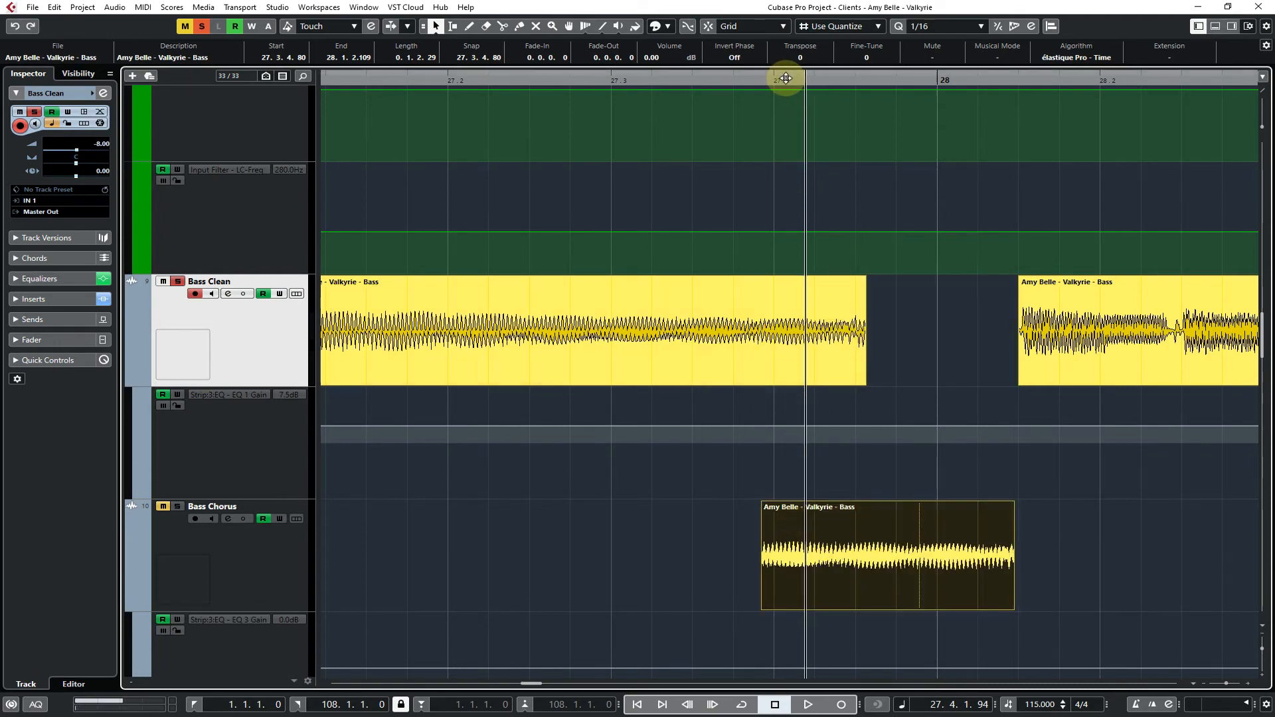
- Move the tail piece from Bass Chorus onto Bass Clean, overlapping the original segment from 27.4.1.0, and deselect it
drag(786, 78, 774, 119)
click(749, 553)
drag(748, 553, 752, 378)
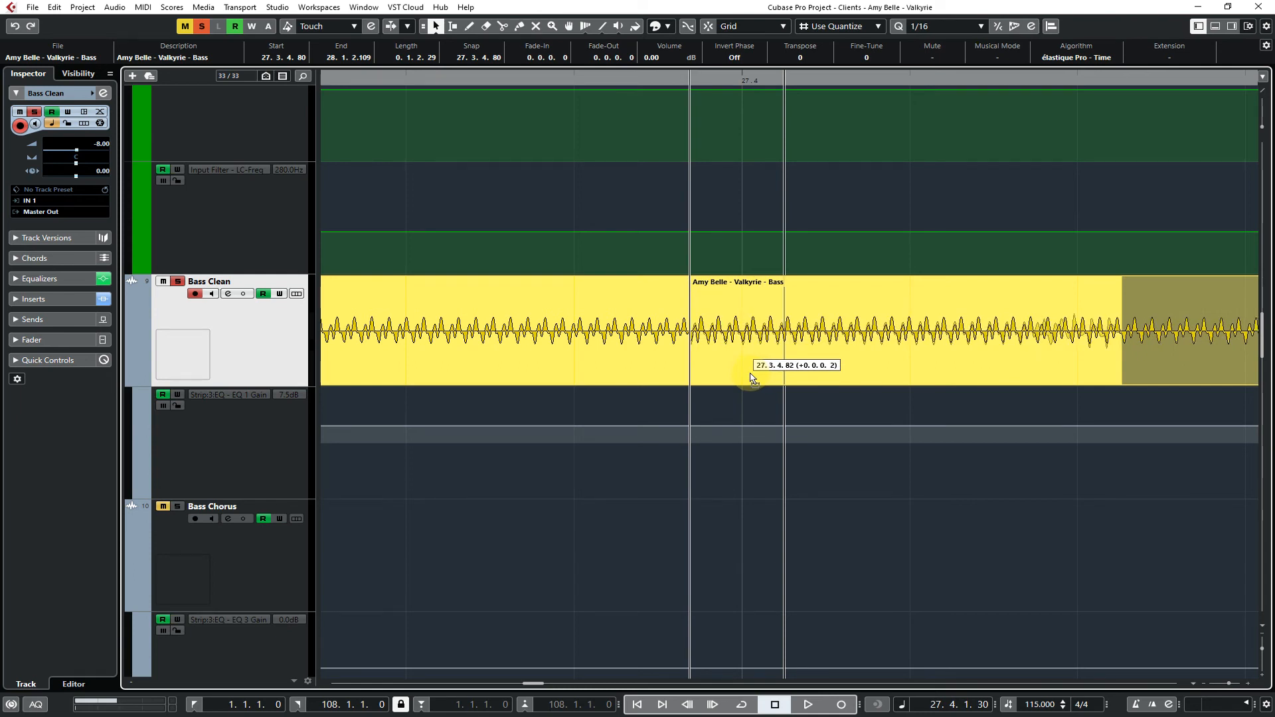
drag(753, 377, 804, 360)
drag(1061, 498, 627, 523)
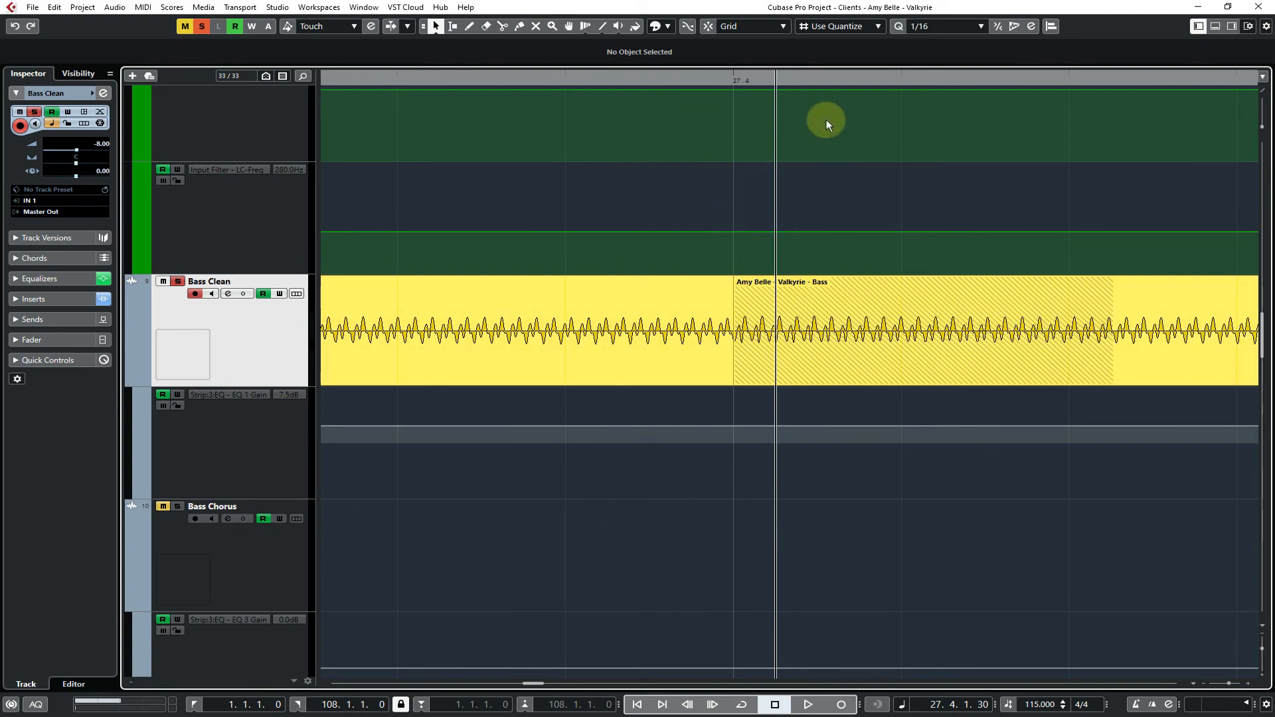
- Shift the overlapping tail piece about one waveform cycle earlier and trim its start to 27.4.1.1
drag(794, 79, 802, 233)
click(809, 332)
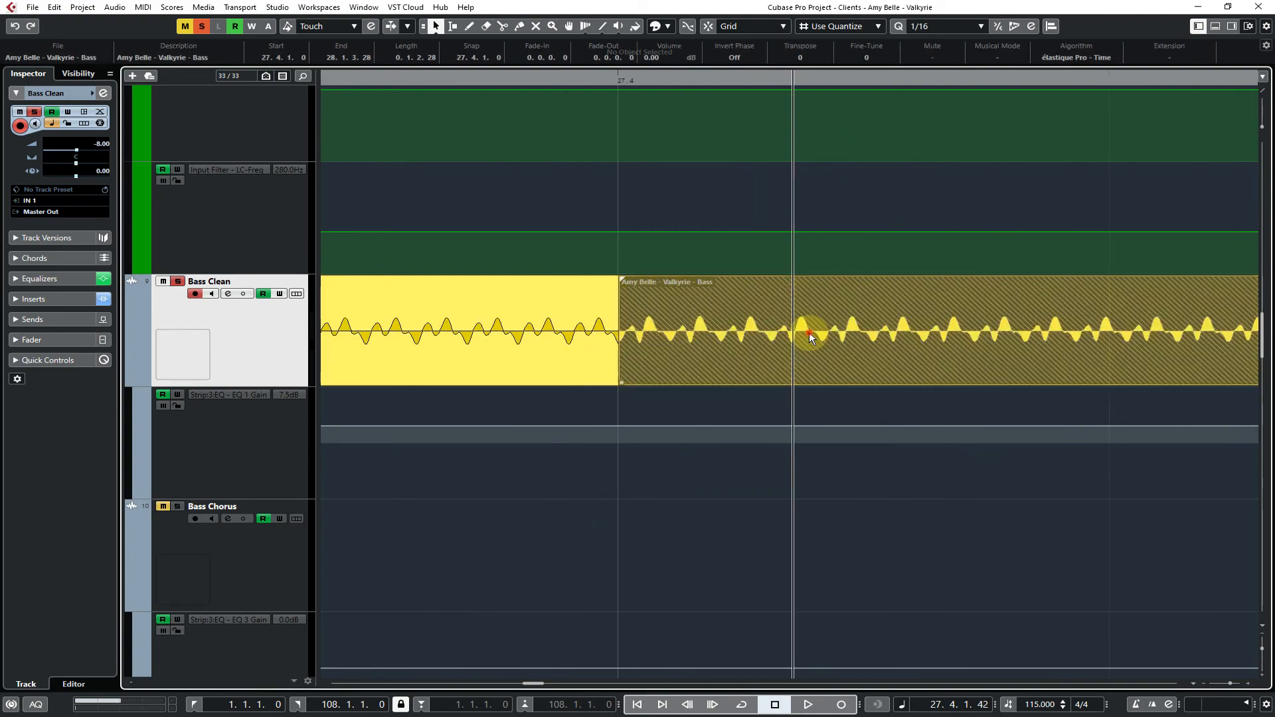
drag(808, 332, 757, 332)
drag(566, 384, 625, 384)
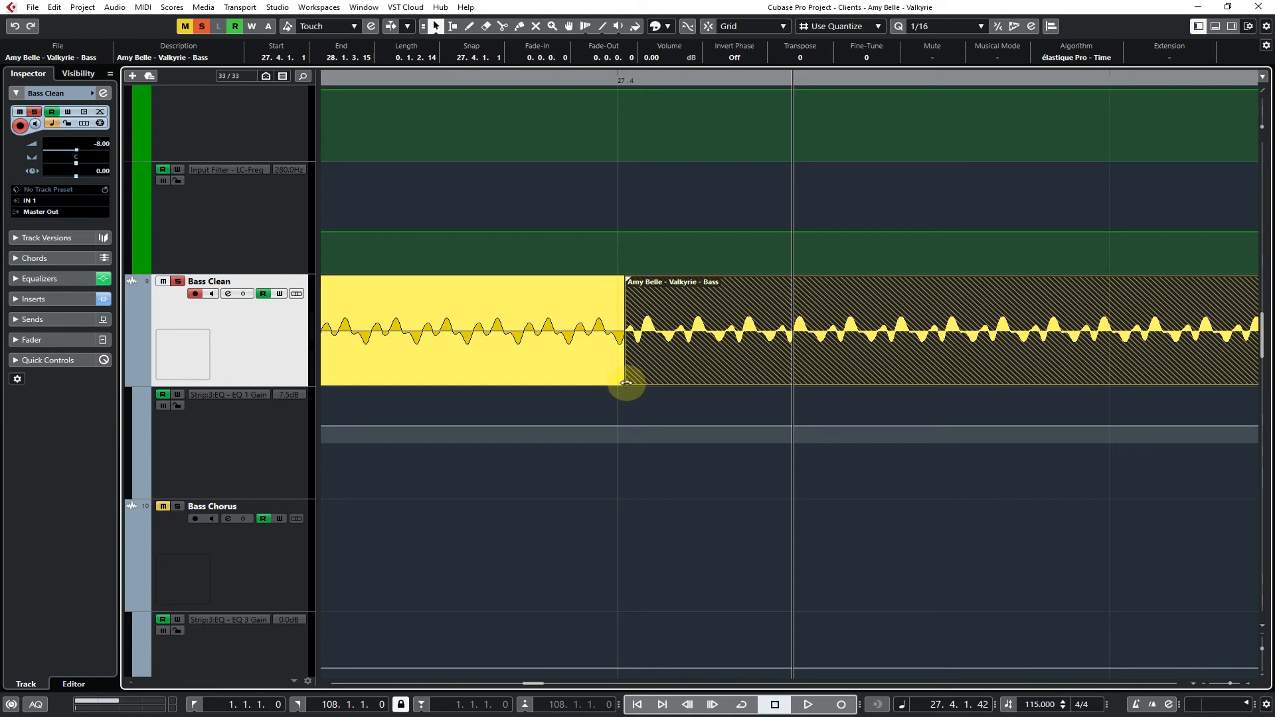
- Lift the tail piece onto Bass Chorus at the same time position and trim the Bass Clean segment's end to 27.4.2.54
key(g)
key(g)
key(g)
key(g)
key(g)
key(g)
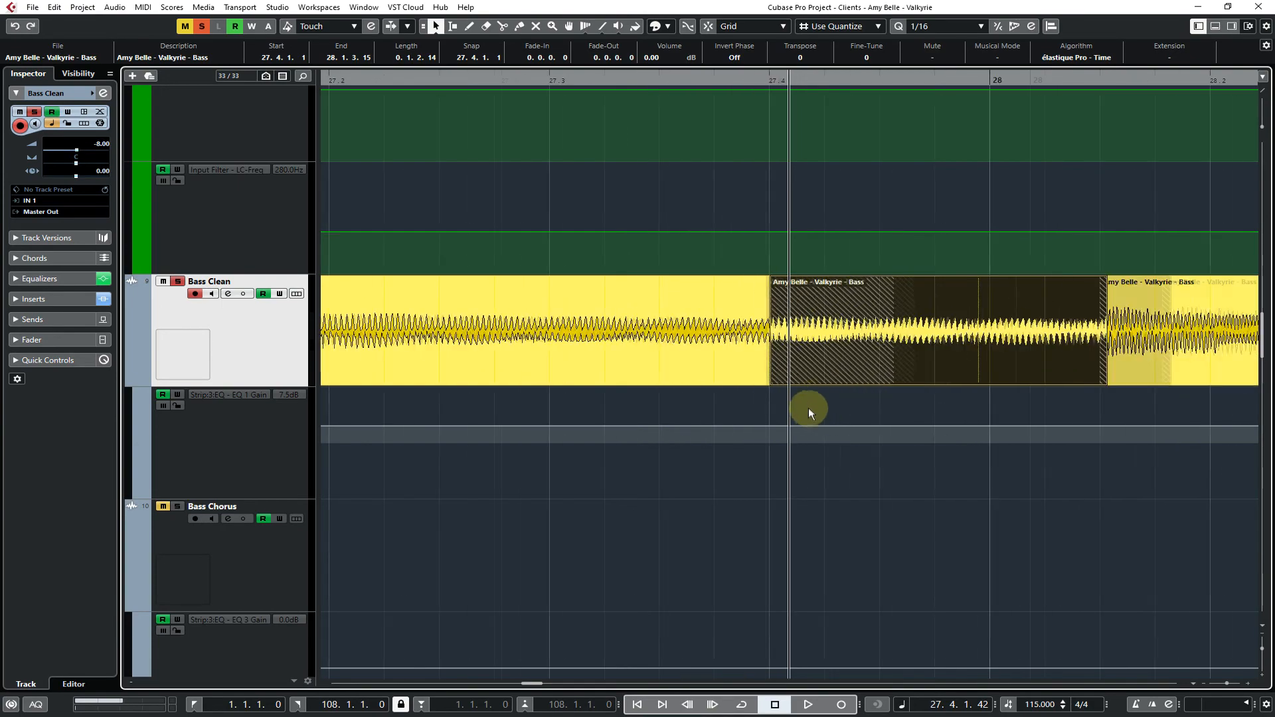
drag(849, 364, 845, 535)
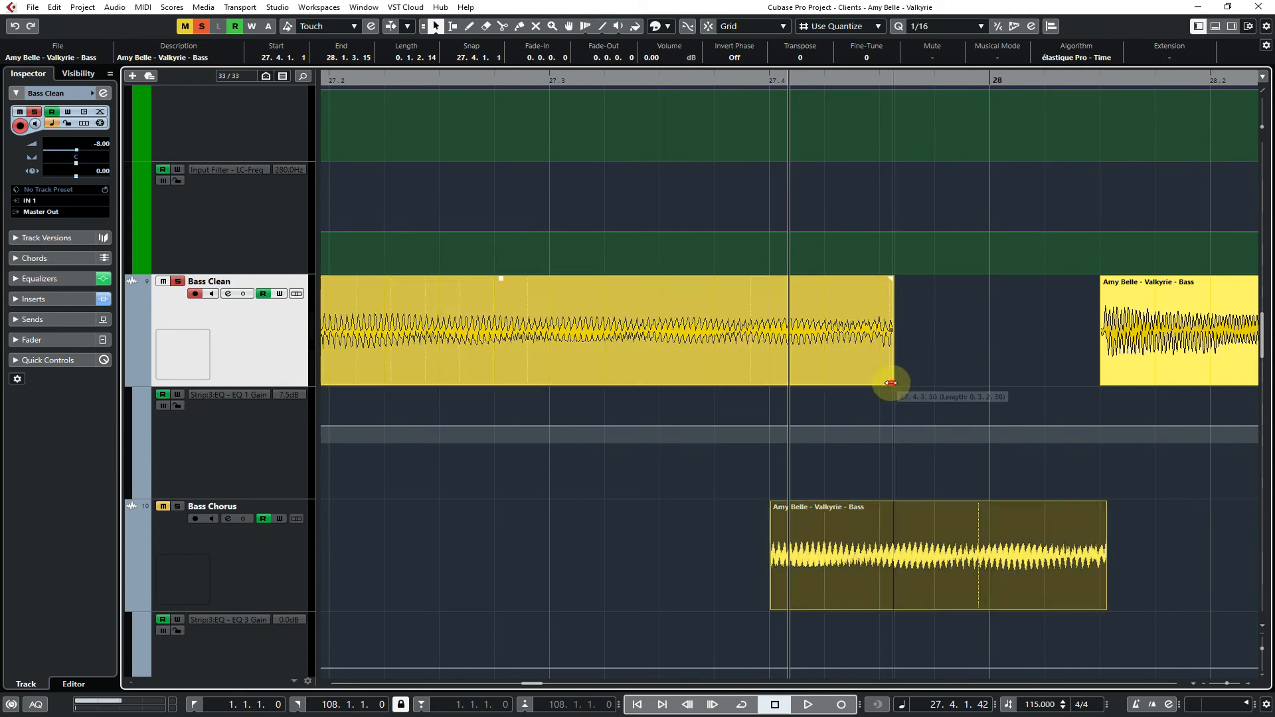
drag(891, 379, 846, 379)
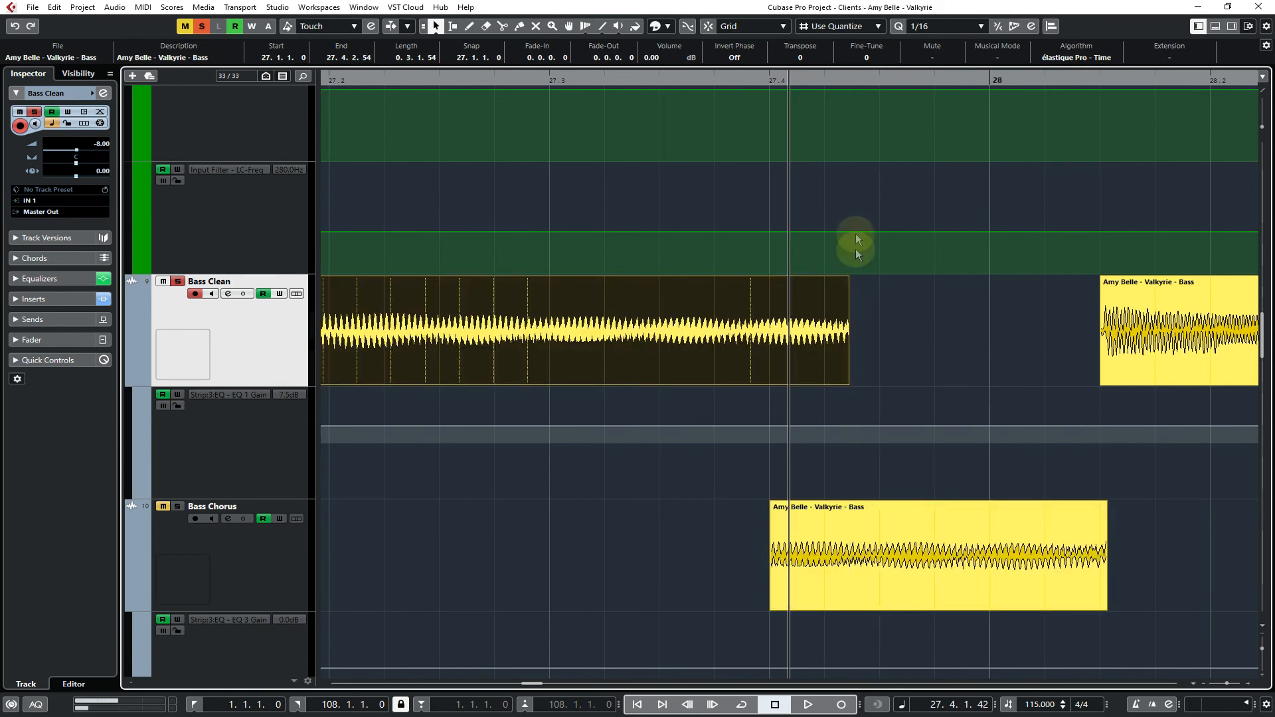
- Trim the Bass Clean segment's end to 27.4.2.42 and move the tail piece back onto Bass Clean at 27.4.1.1
drag(860, 81, 857, 108)
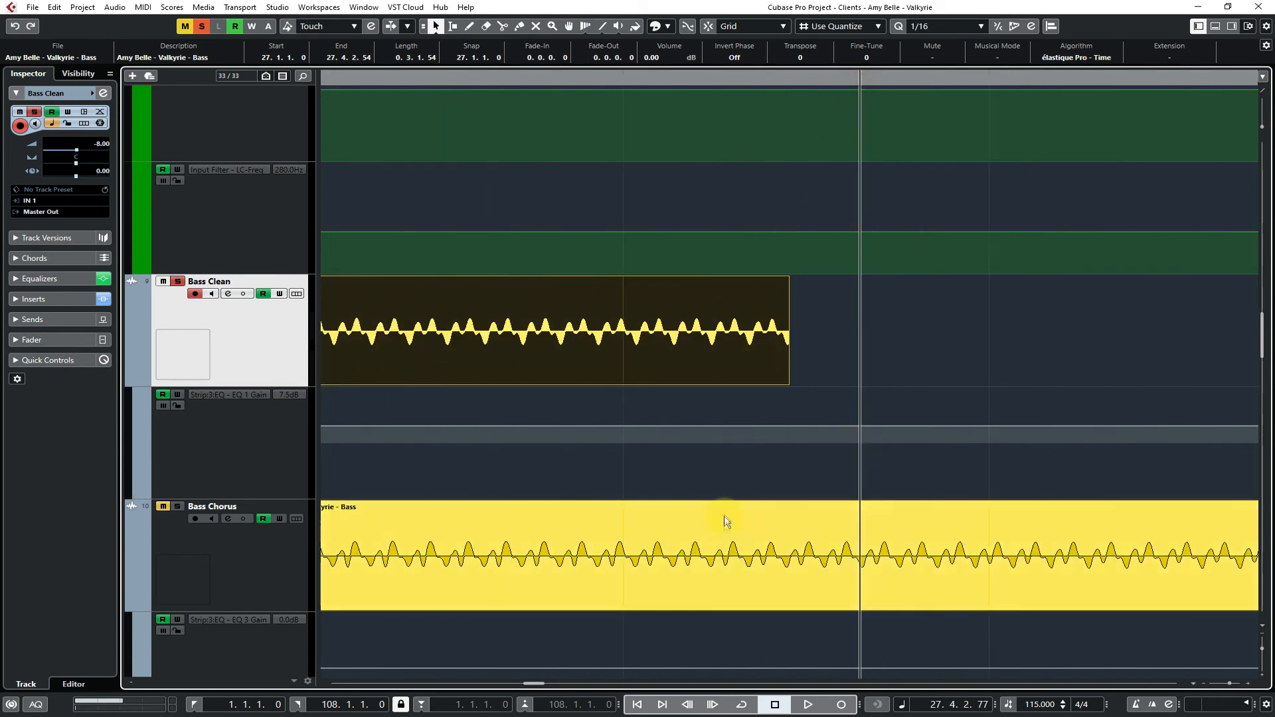
drag(726, 521, 768, 506)
drag(789, 381, 750, 375)
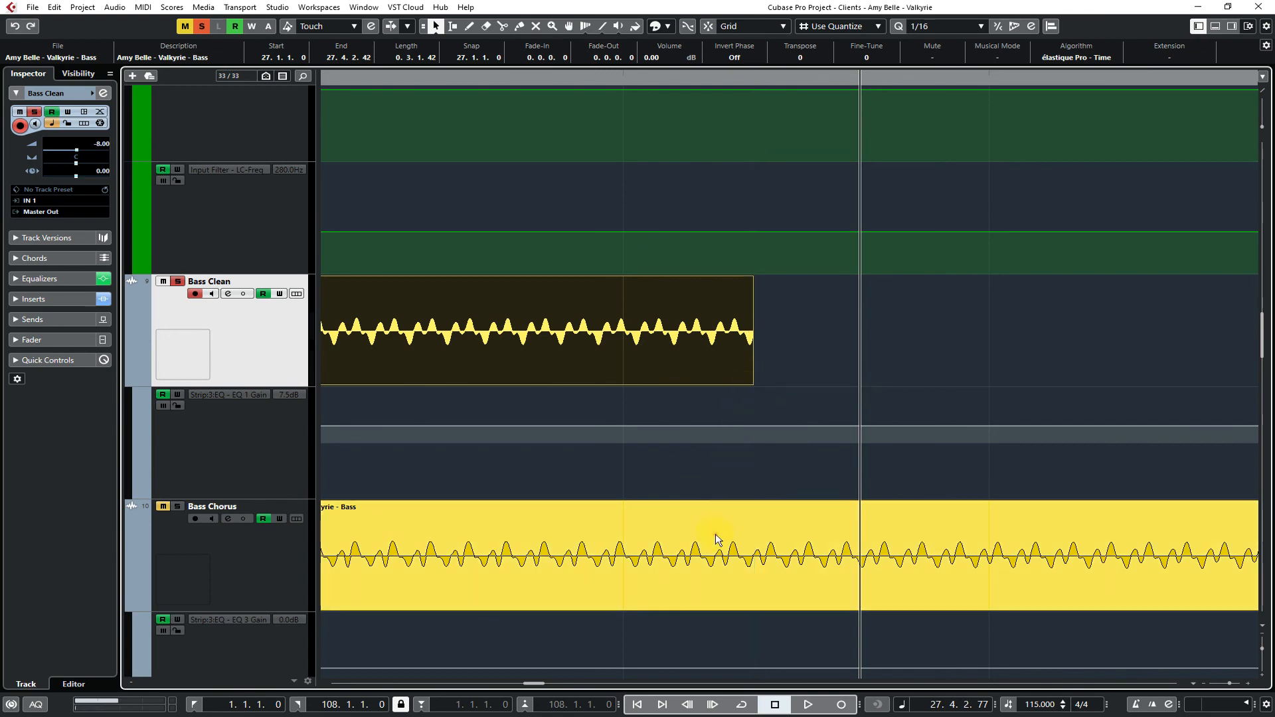
drag(719, 540, 742, 373)
- Select the two overlapping bass segments on Bass Clean, crossfade them, and clear the selection
key(g)
key(g)
key(g)
key(g)
key(g)
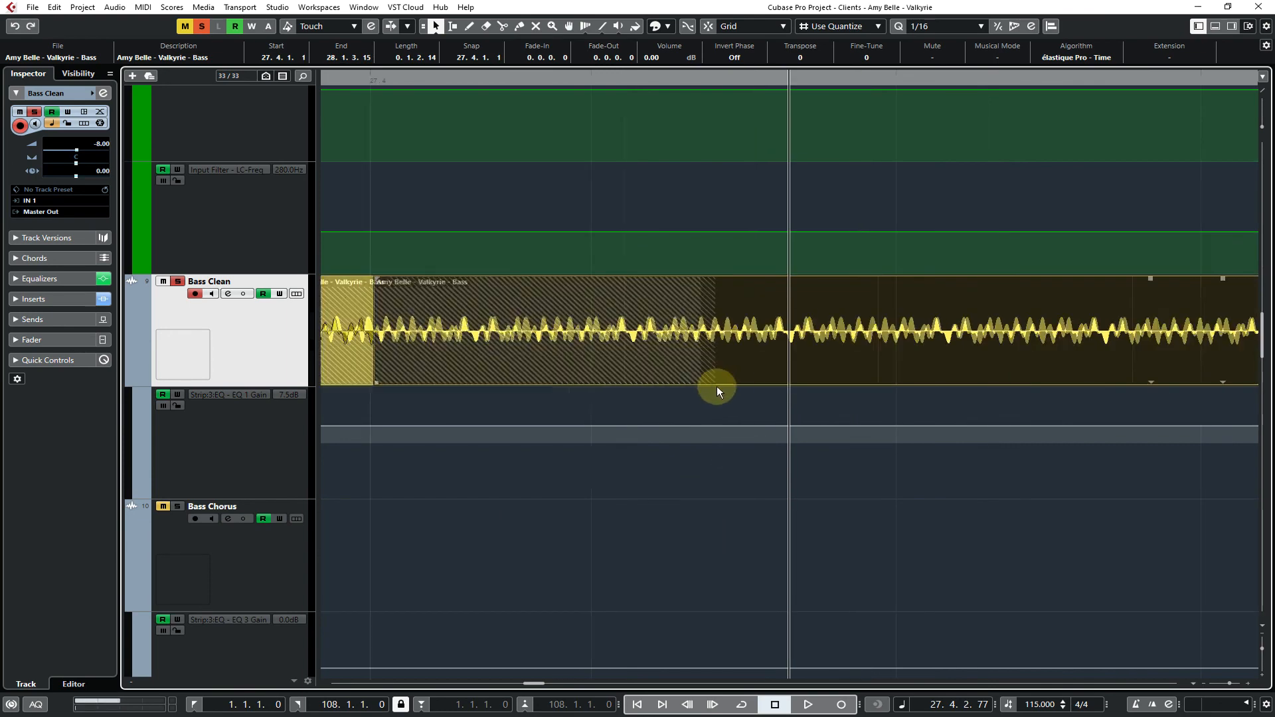
drag(690, 510, 771, 367)
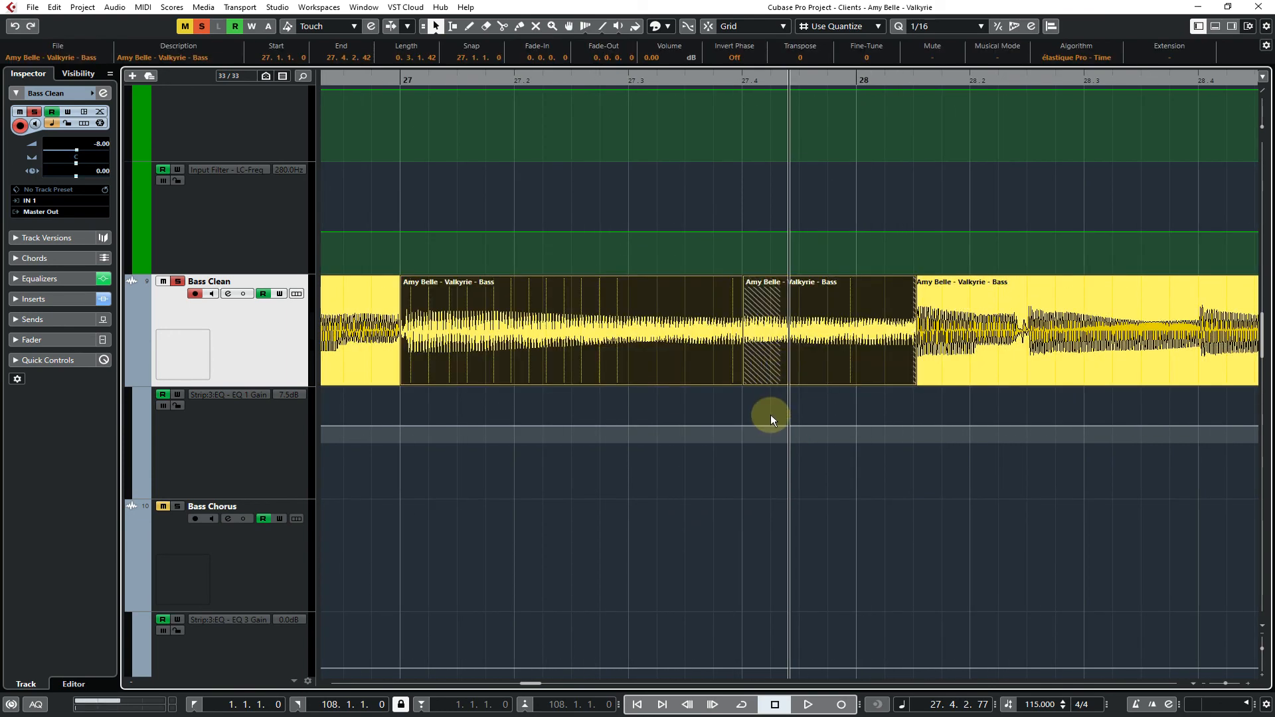
key(x)
click(745, 504)
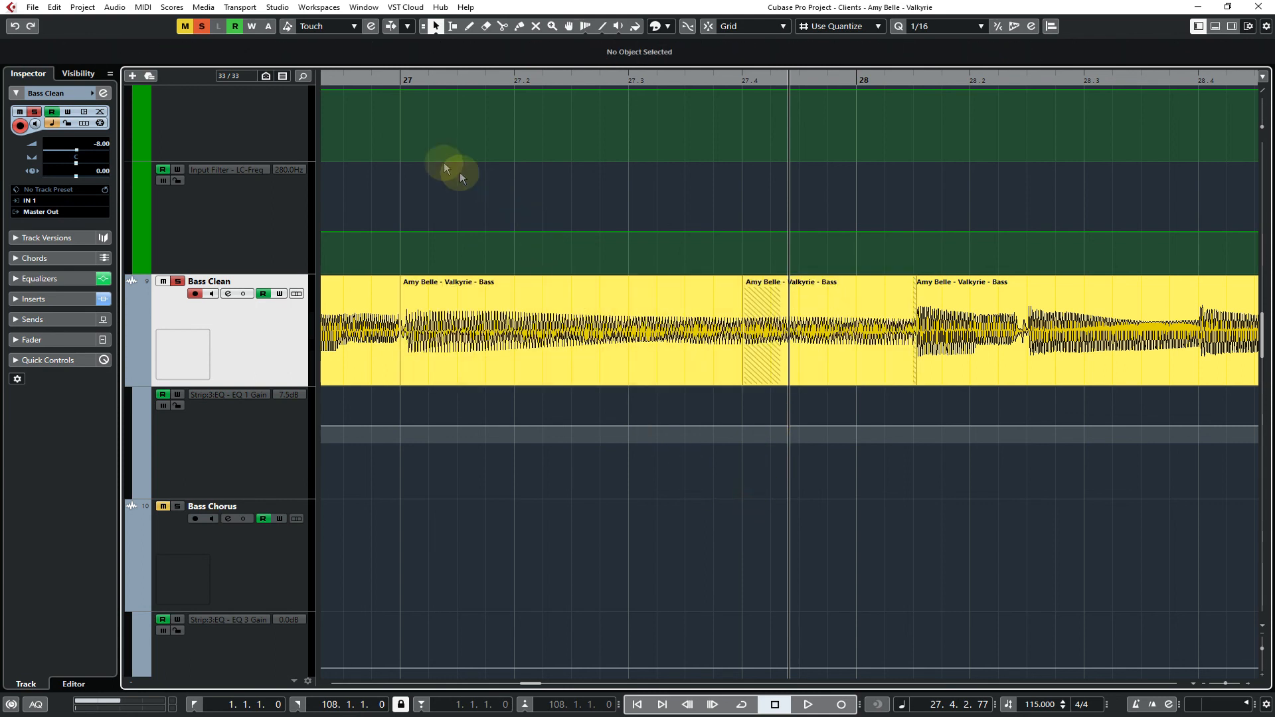
- Audition the filled bass note from bar 27 through bar 29
click(398, 78)
key(space)
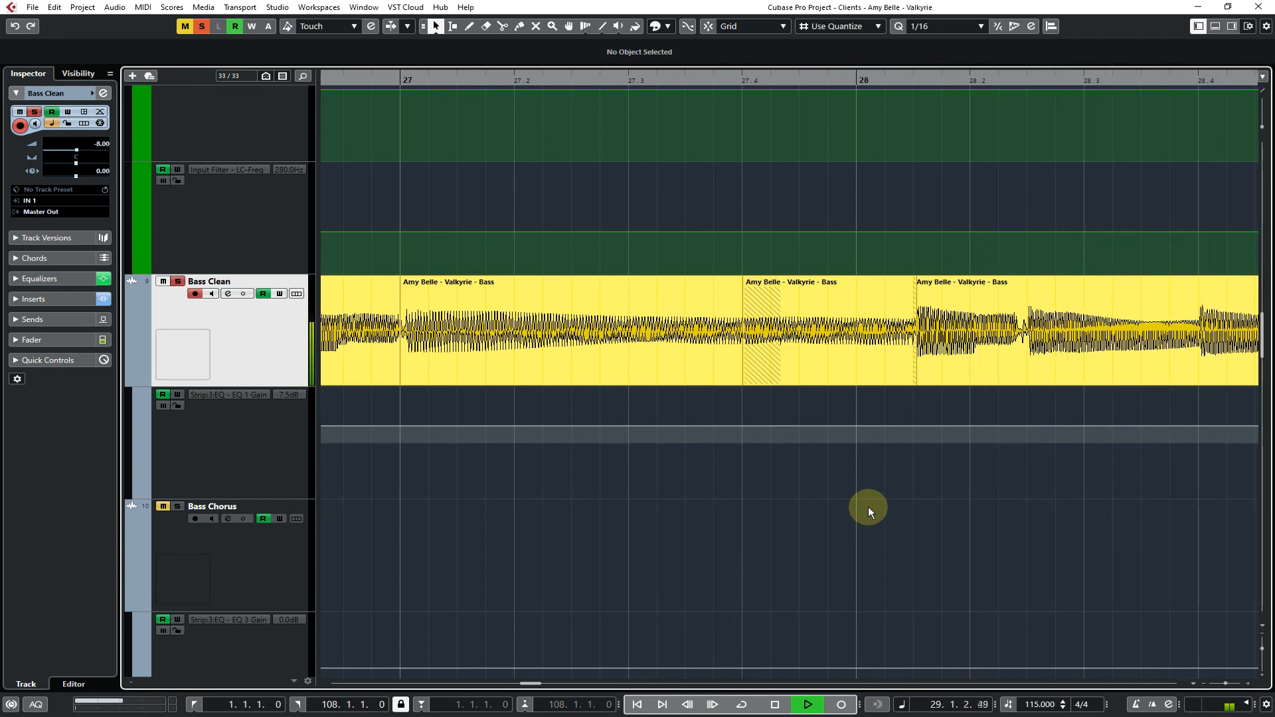
key(space)
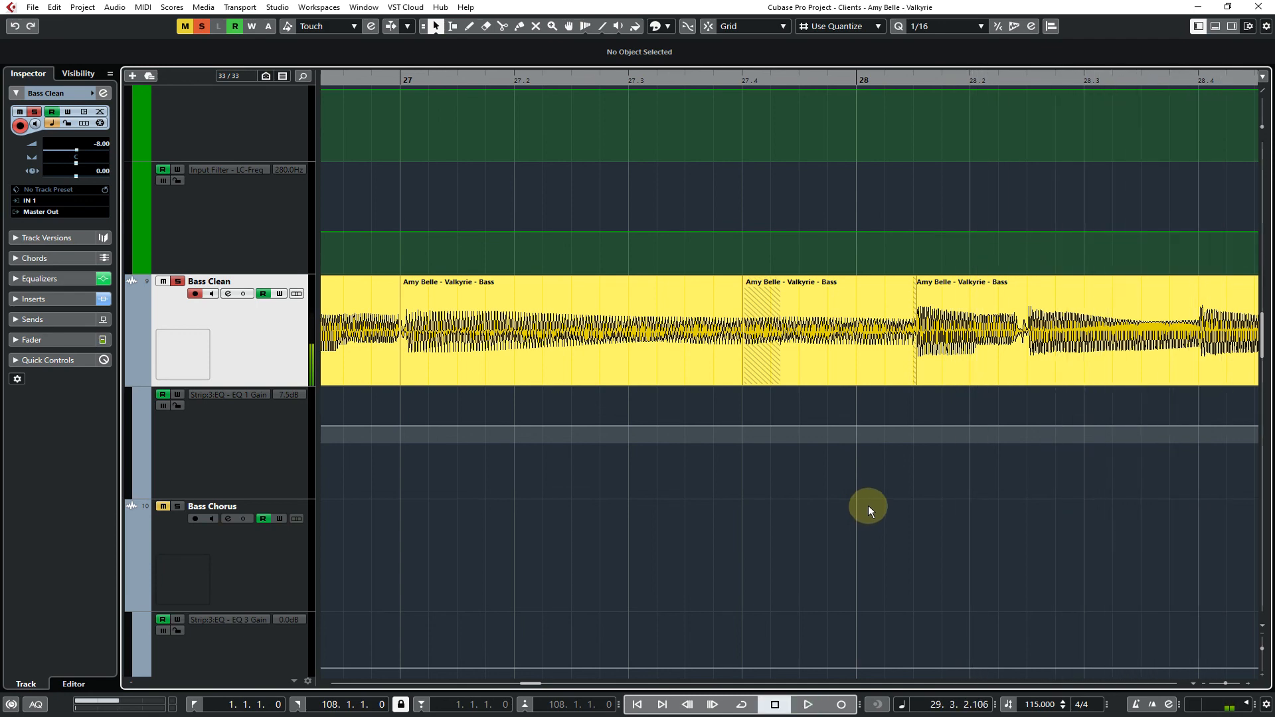
scroll(817, 472, down, 1)
scroll(817, 474, down, 1)
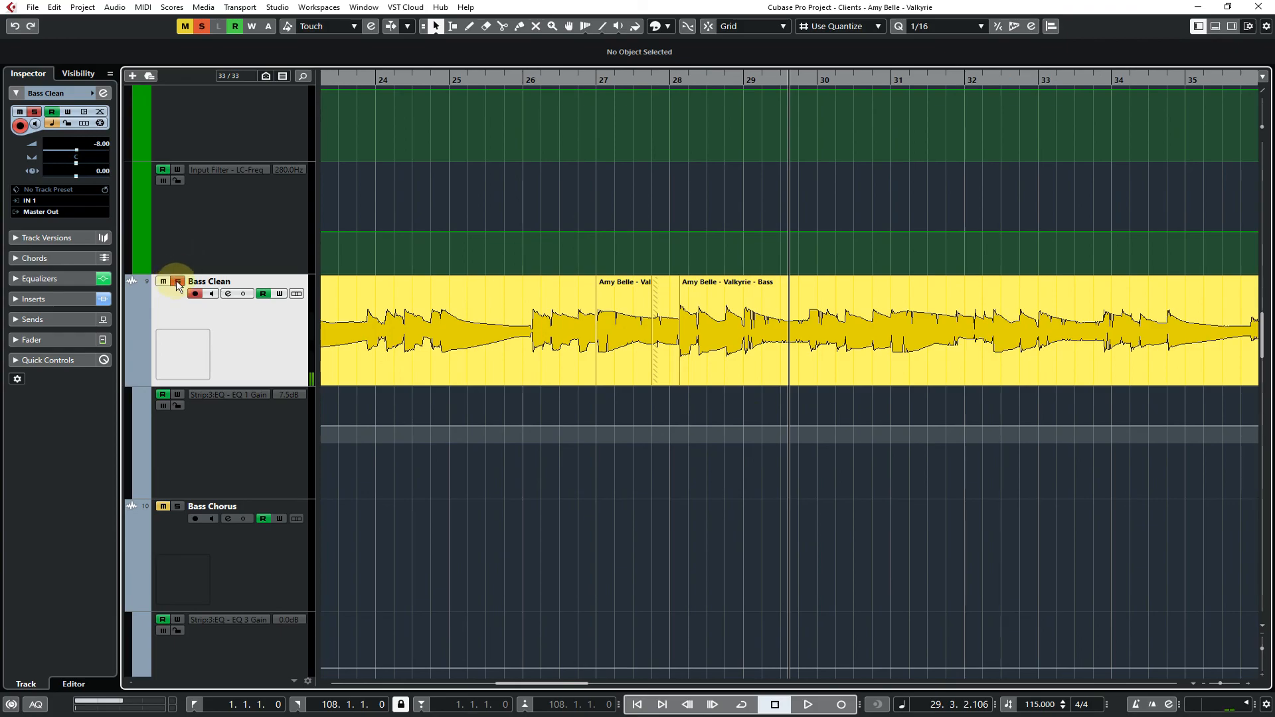